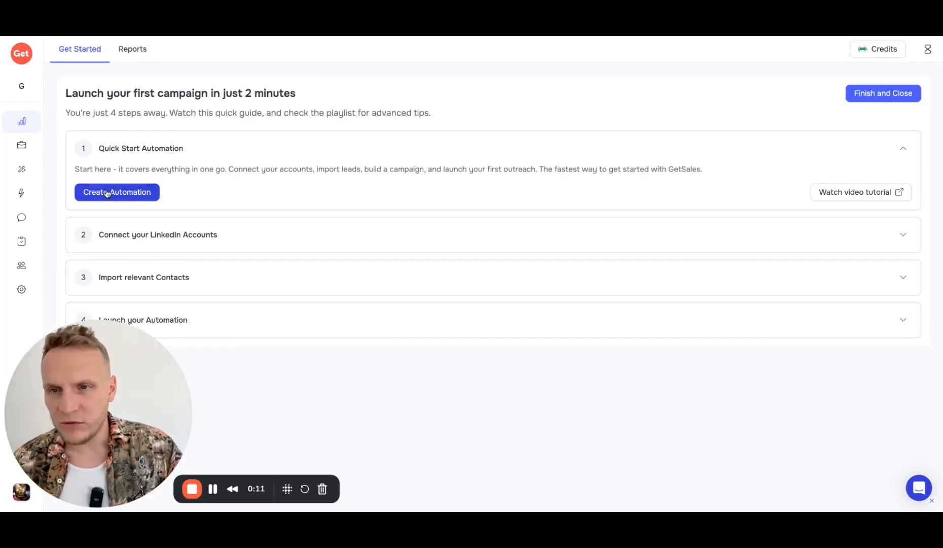
# Step: Check the automations list, return to Get Started, and begin creating a new automation
pyautogui.moveTo(29, 198)
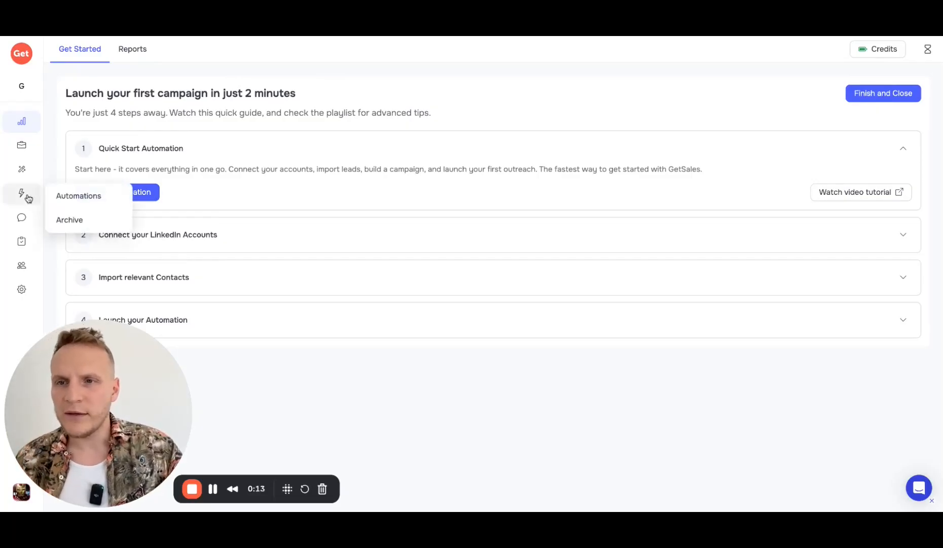
pyautogui.click(22, 201)
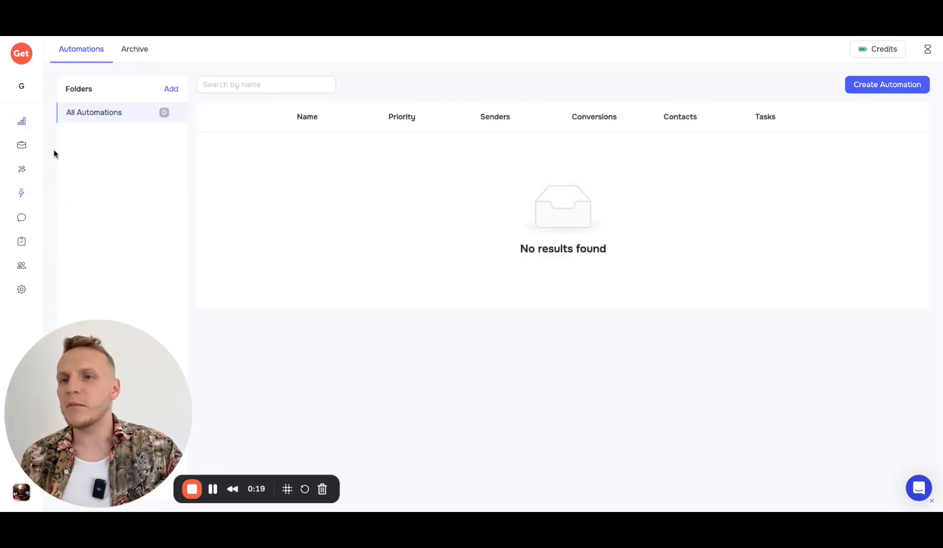
pyautogui.click(22, 121)
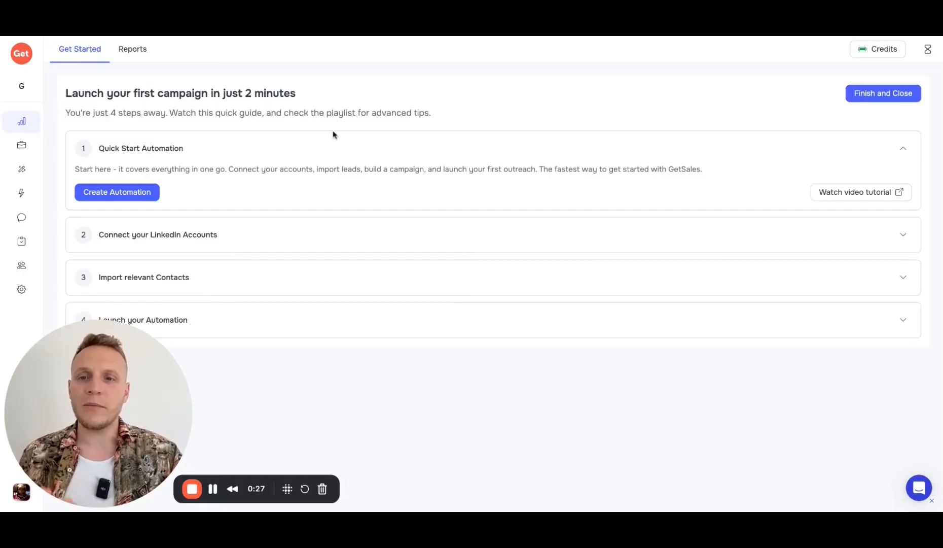
pyautogui.moveTo(326, 113); pyautogui.dragTo(354, 112)
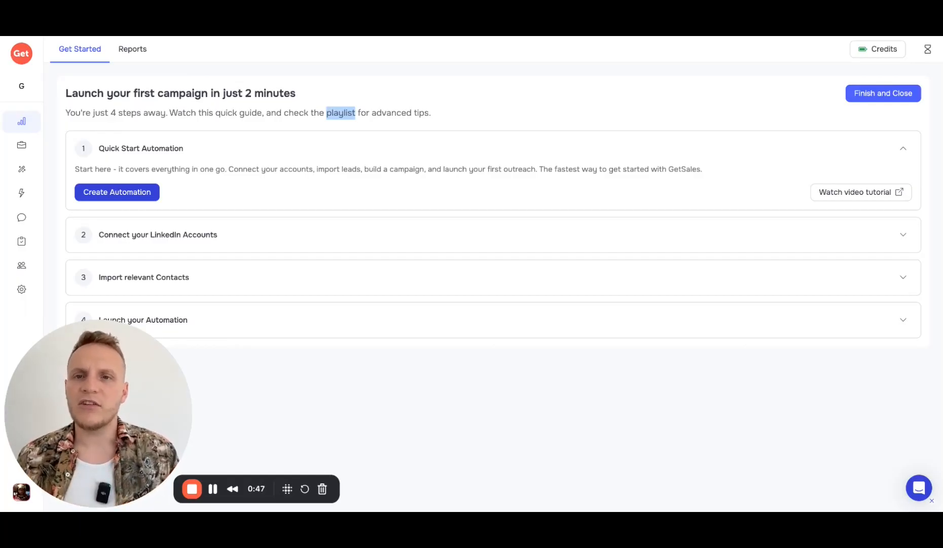
pyautogui.click(139, 193)
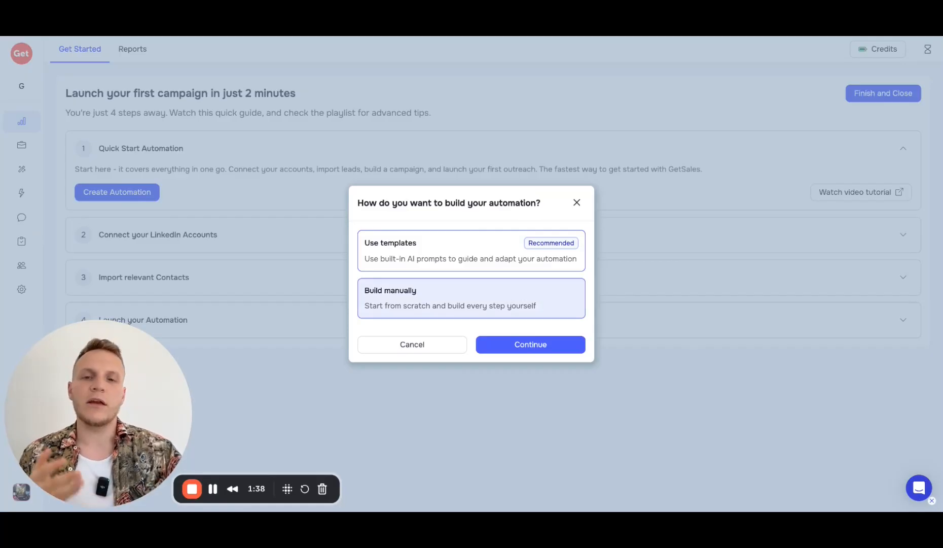
# Step: Continue with Use templates and pick the Connect & follow-up template
pyautogui.click(531, 346)
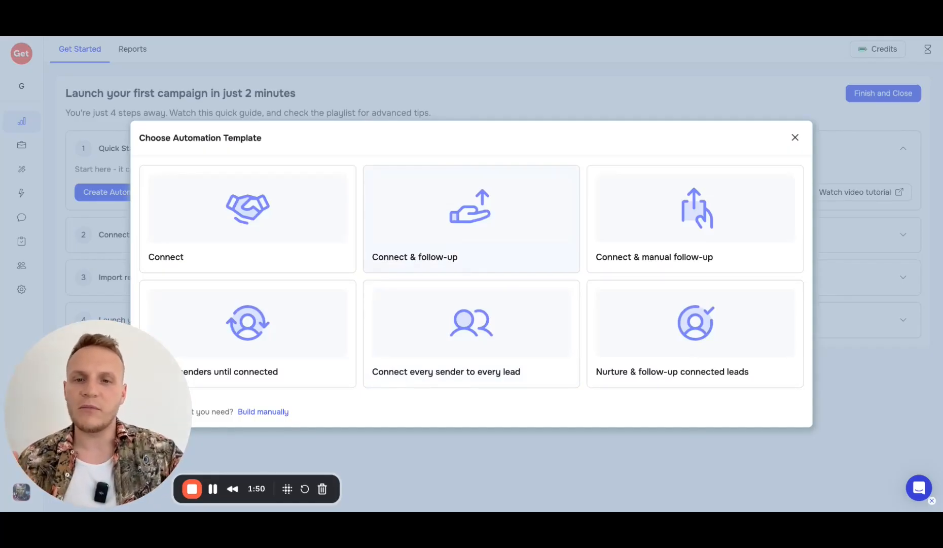
pyautogui.click(483, 220)
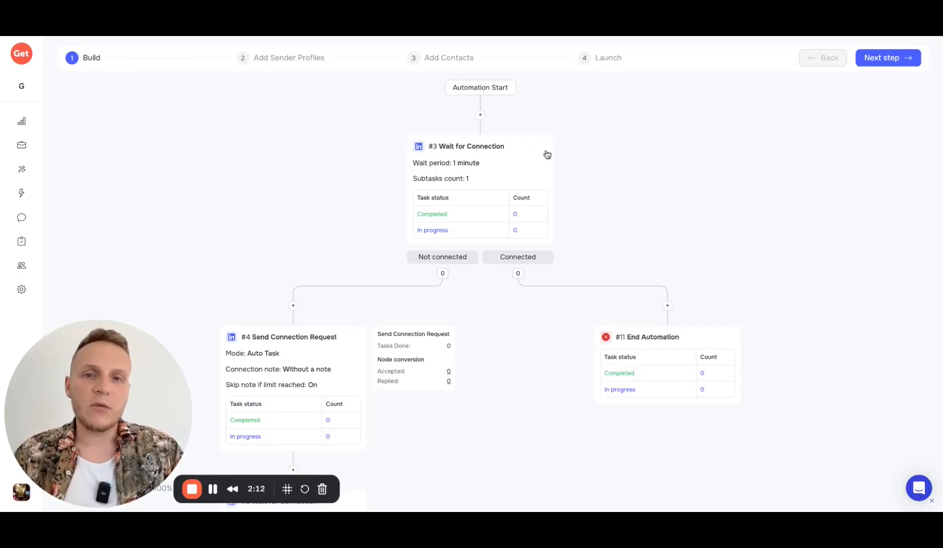
pyautogui.scroll(-1, 506, 192)
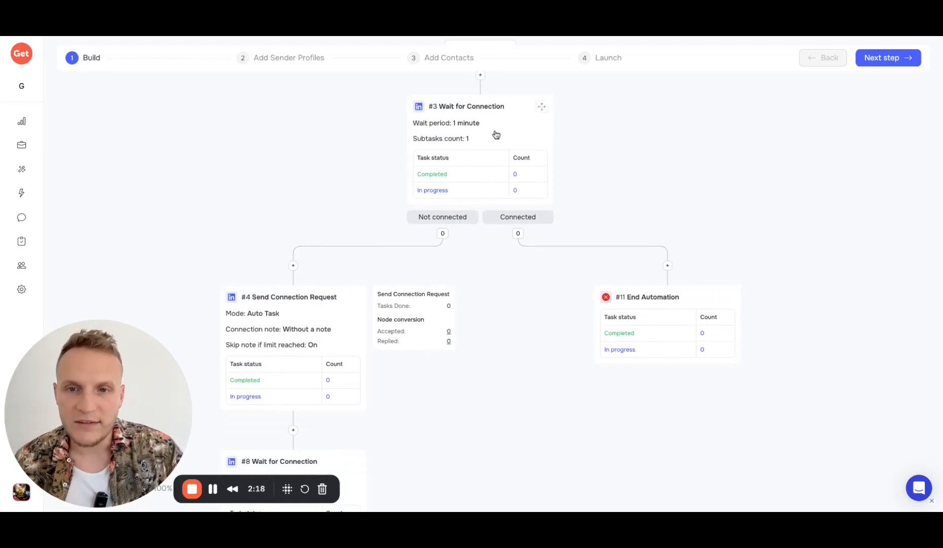
pyautogui.scroll(-2, 297, 395)
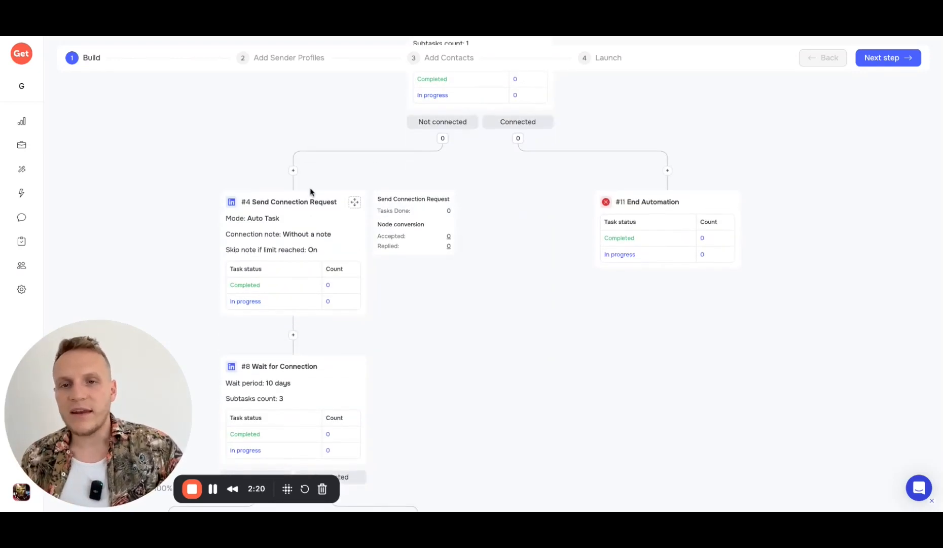
pyautogui.scroll(-3, 303, 234)
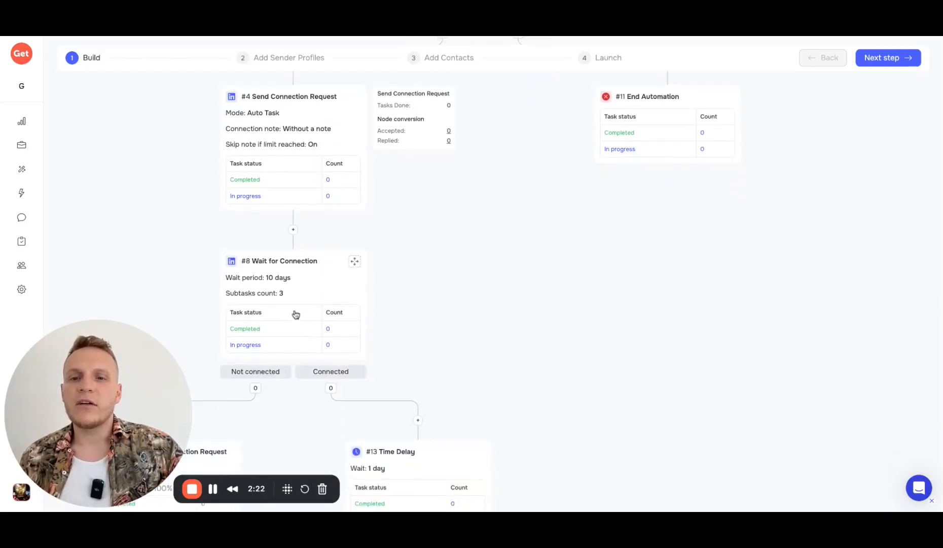
pyautogui.click(296, 275)
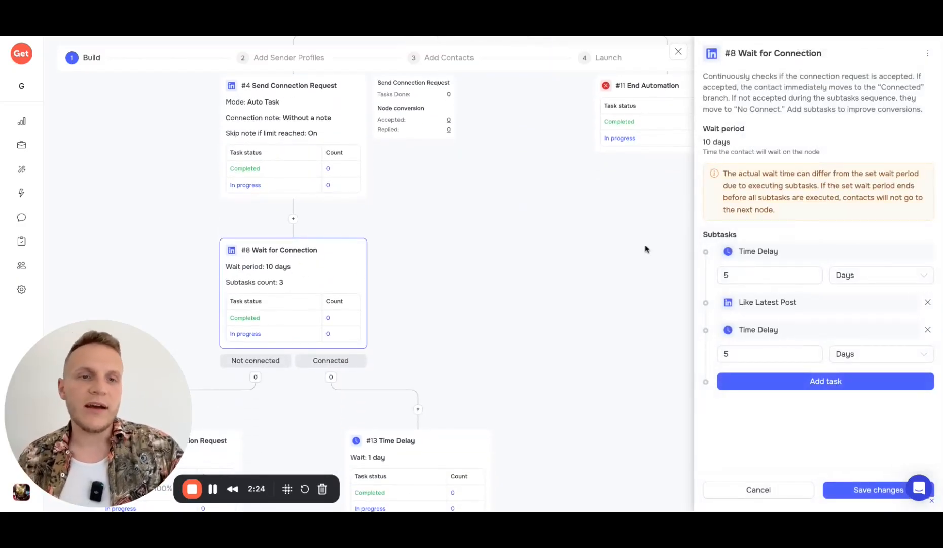
pyautogui.click(737, 275)
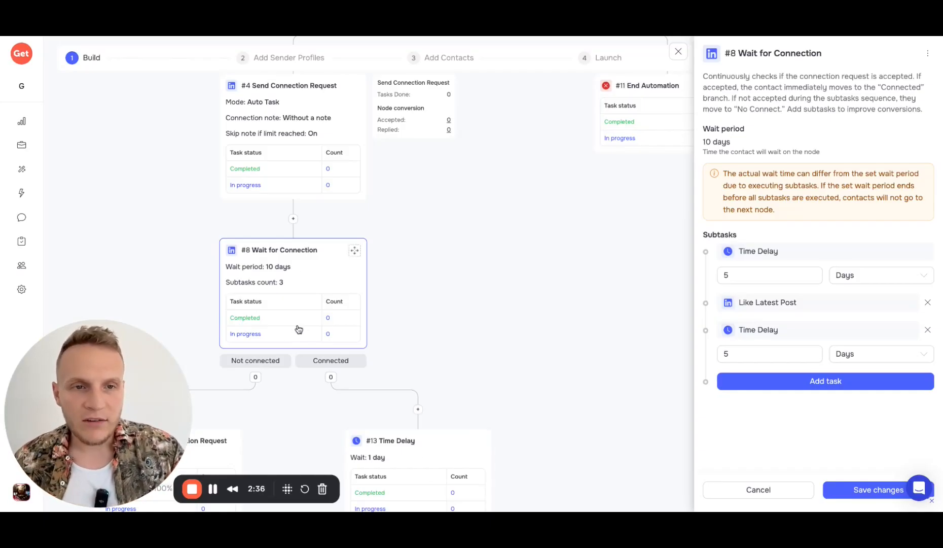
pyautogui.tripleClick(800, 251)
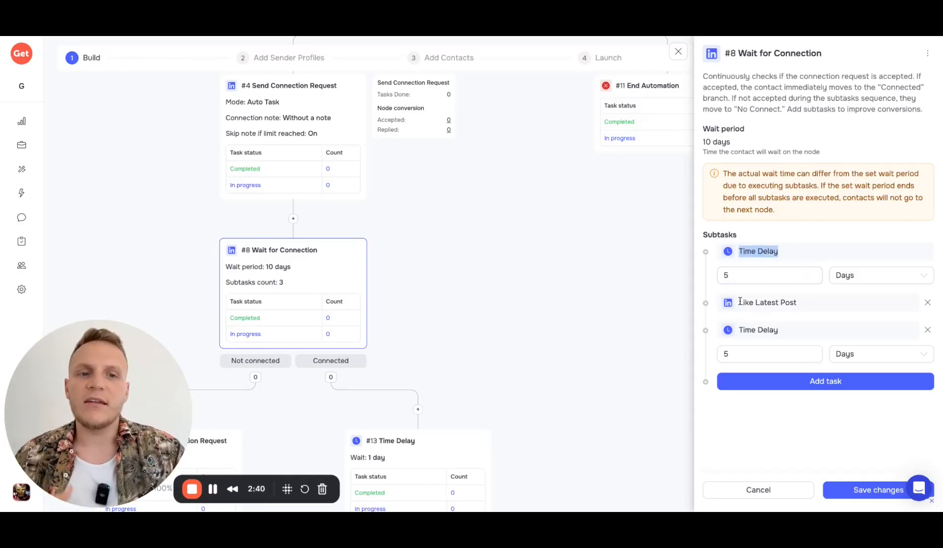
pyautogui.moveTo(736, 304); pyautogui.dragTo(778, 305)
pyautogui.click(800, 304)
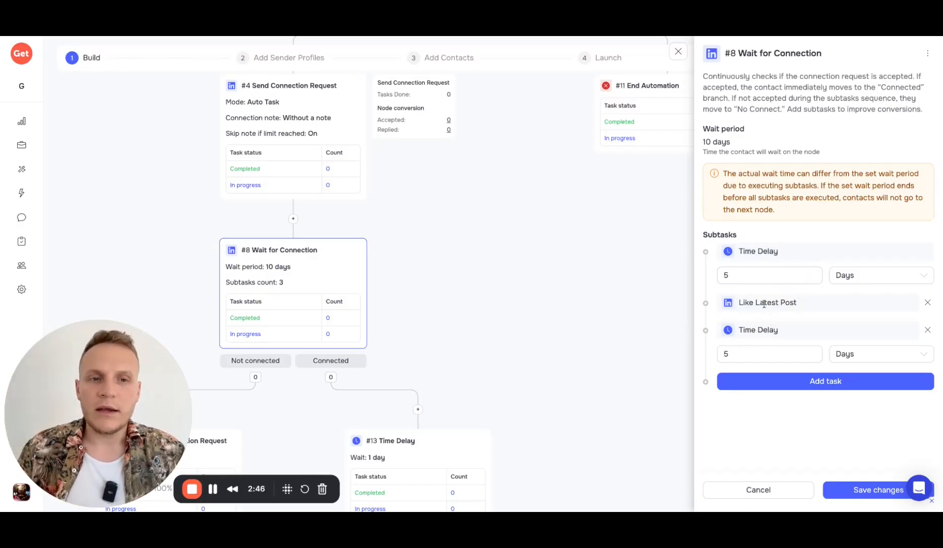
pyautogui.click(671, 52)
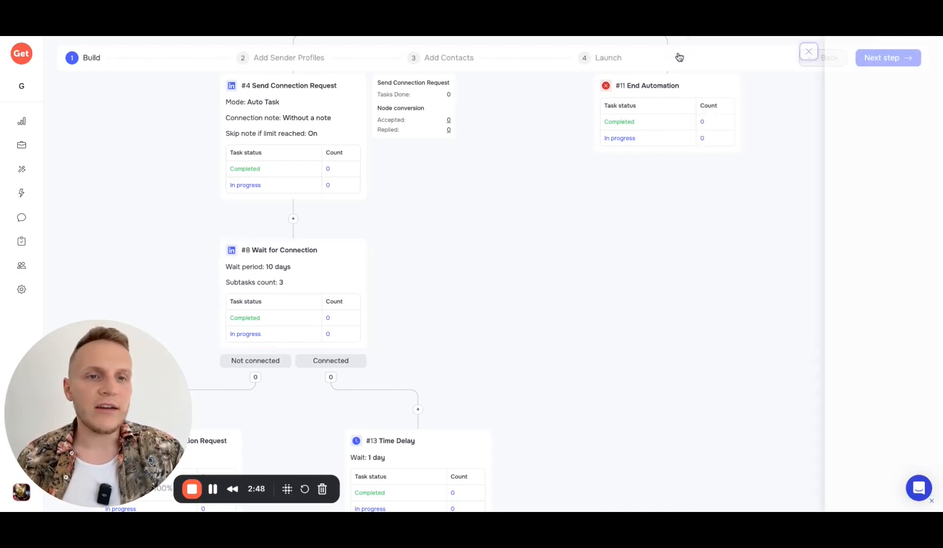
# Step: Scroll down the flow canvas and open the #12 Send Message step's settings
pyautogui.scroll(-2, 339, 334)
pyautogui.scroll(-2, 334, 248)
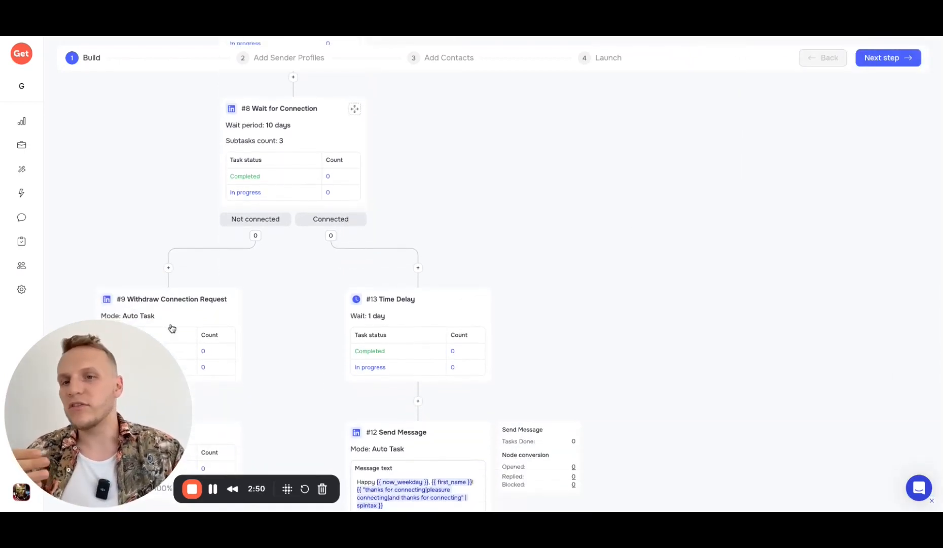
pyautogui.scroll(-2, 270, 276)
pyautogui.scroll(-2, 309, 274)
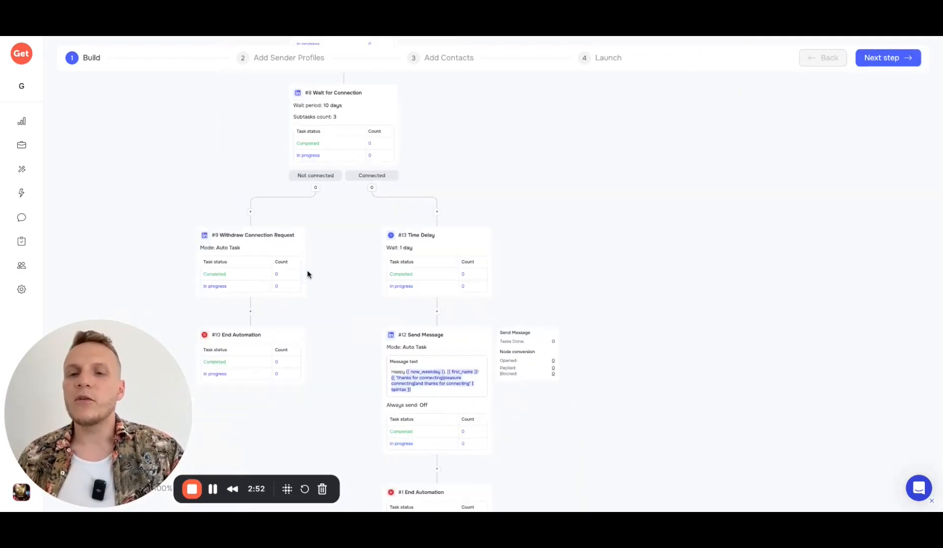
pyautogui.scroll(-1, 308, 274)
pyautogui.scroll(2, 307, 274)
pyautogui.scroll(-1, 244, 219)
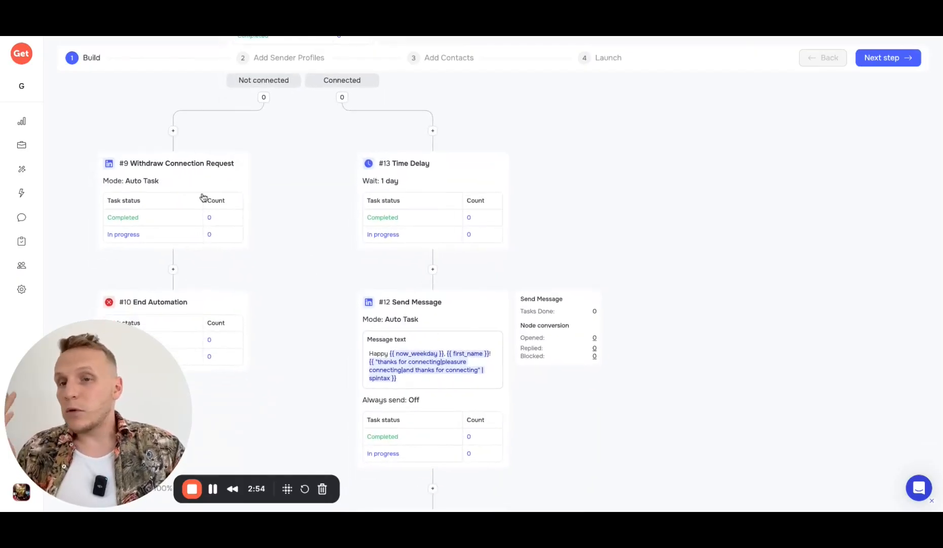
pyautogui.scroll(-2, 183, 183)
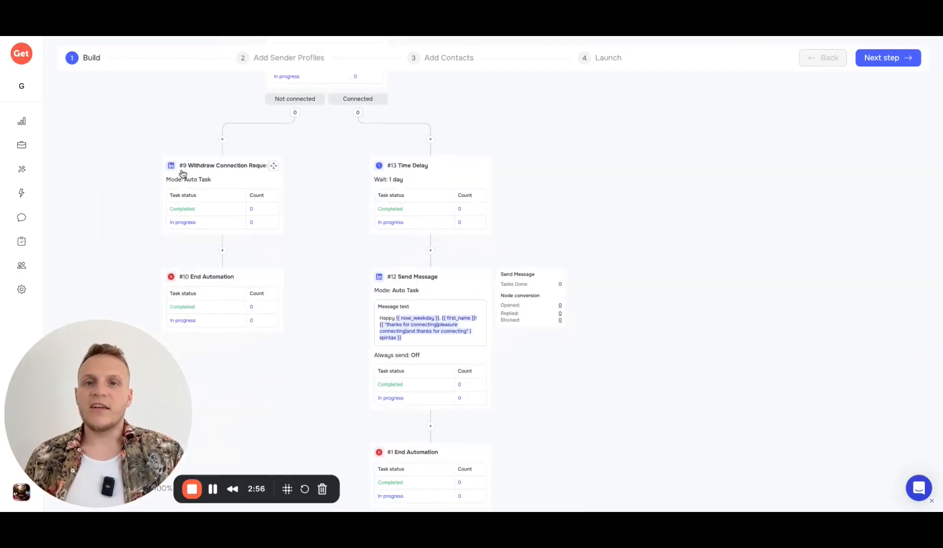
pyautogui.scroll(3, 233, 137)
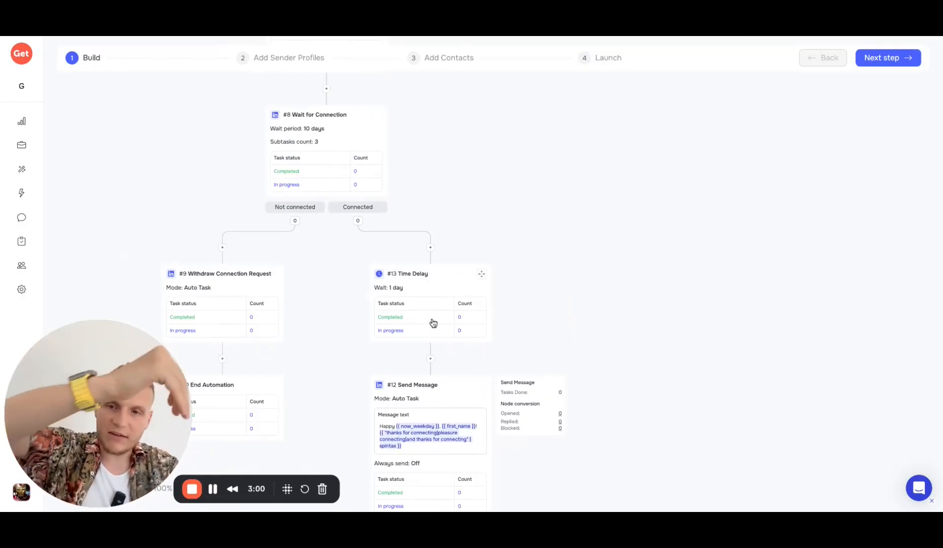
pyautogui.scroll(-2, 421, 287)
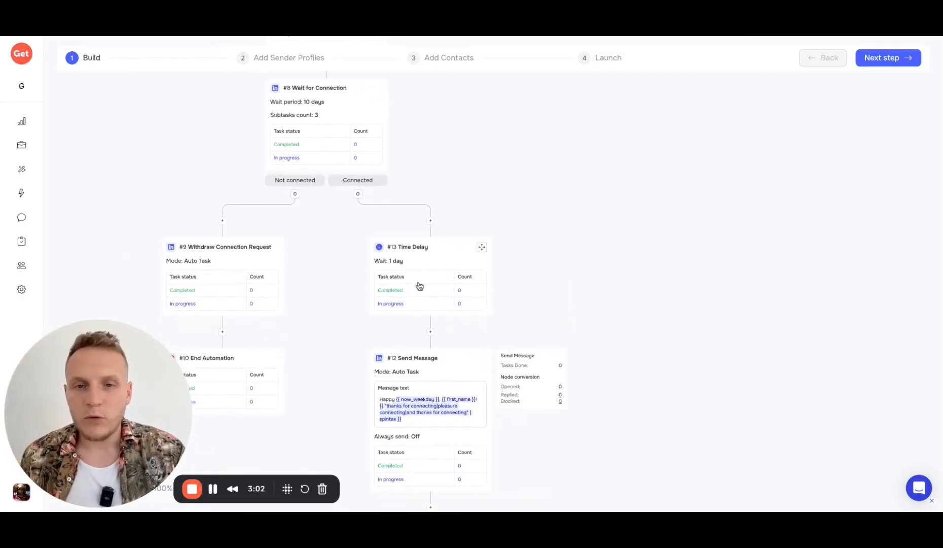
pyautogui.scroll(-2, 420, 286)
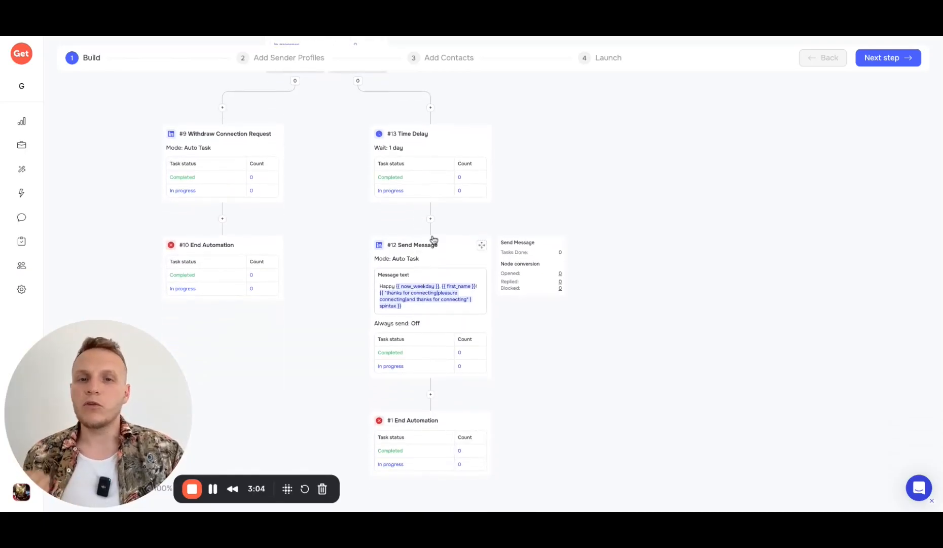
pyautogui.click(432, 247)
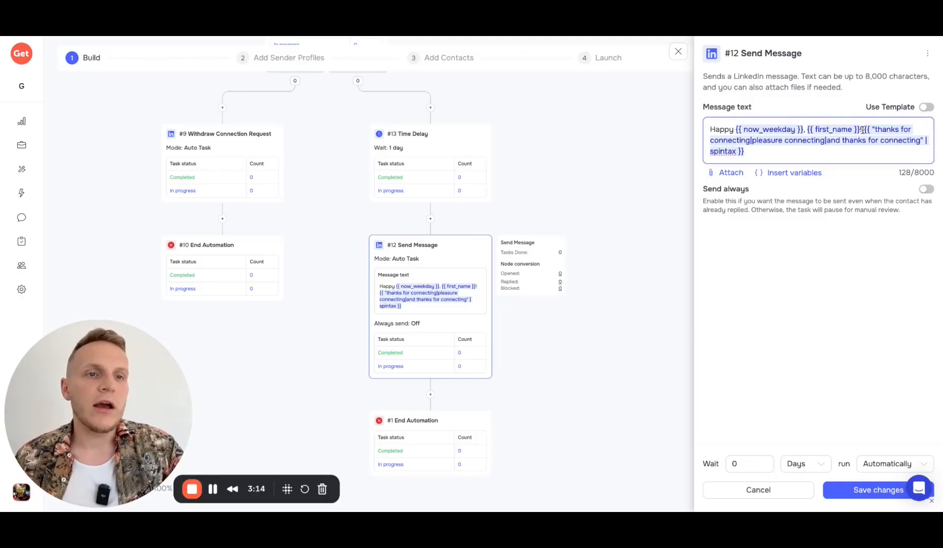
# Step: Review the spintax greeting and variable list, then close #12 Send Message without changes
pyautogui.moveTo(864, 129); pyautogui.dragTo(876, 162)
pyautogui.click(845, 155)
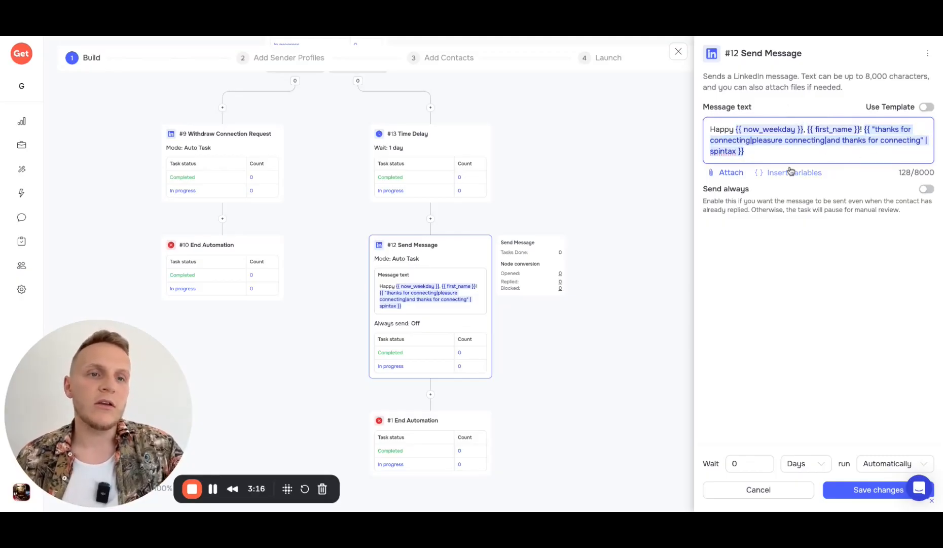
pyautogui.hotkey('ctrl', 'a')
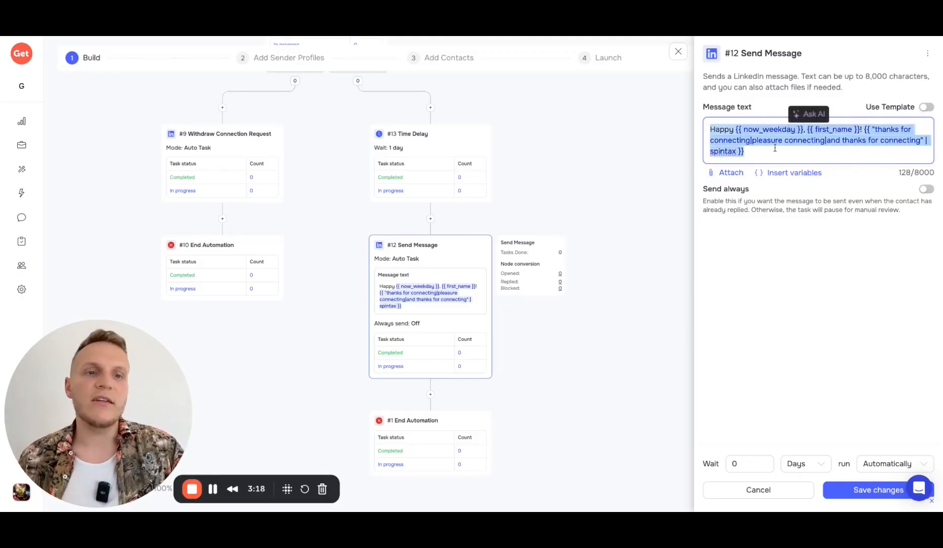
pyautogui.click(786, 174)
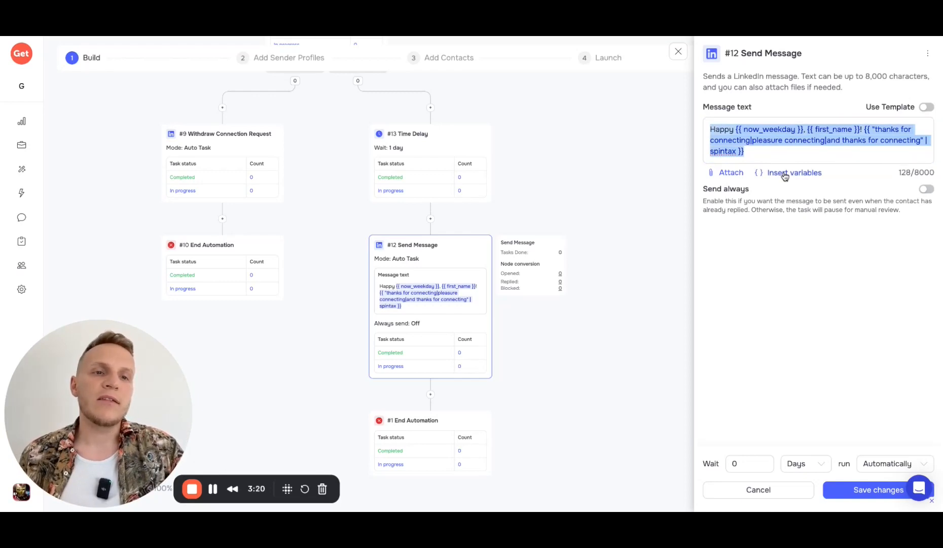
pyautogui.click(786, 174)
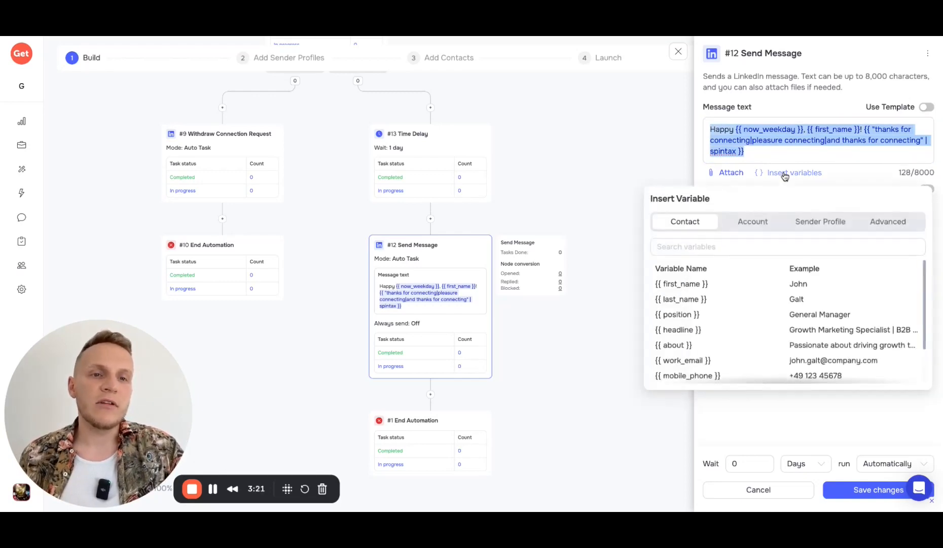
pyautogui.click(856, 175)
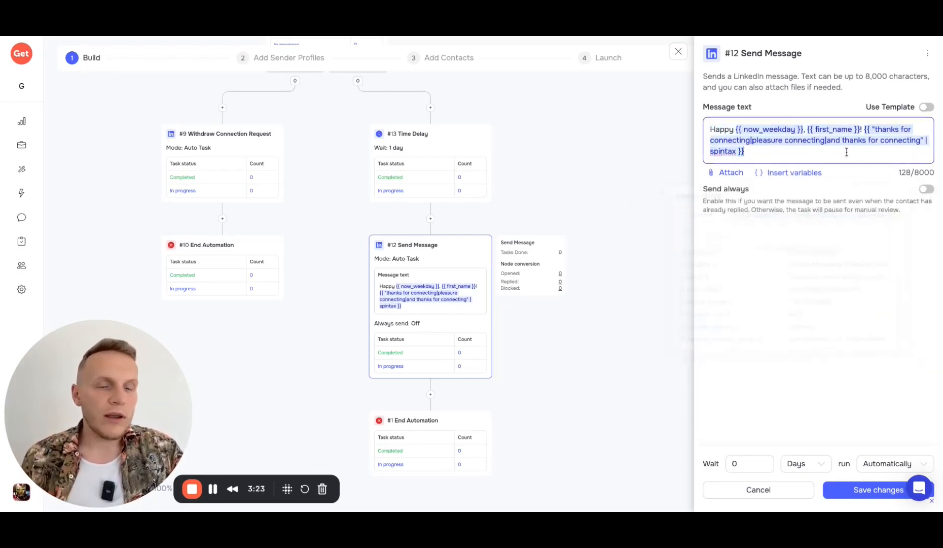
pyautogui.click(679, 51)
pyautogui.scroll(-1, 446, 337)
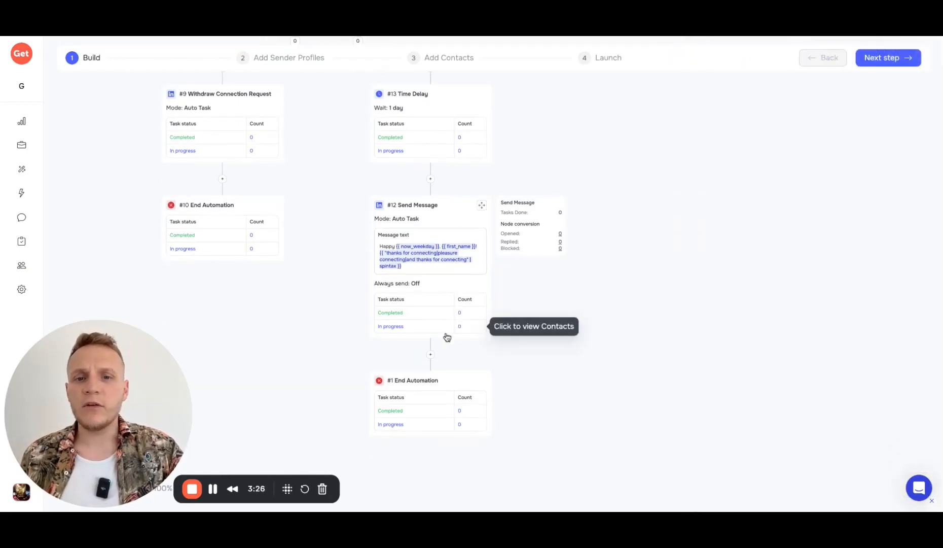
pyautogui.click(430, 355)
pyautogui.moveTo(108, 389); pyautogui.dragTo(108, 161)
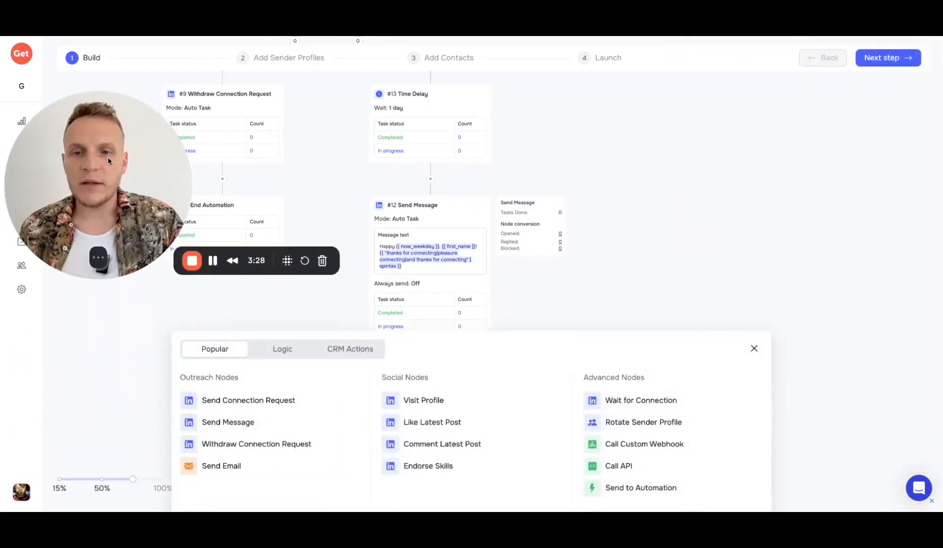
pyautogui.click(283, 349)
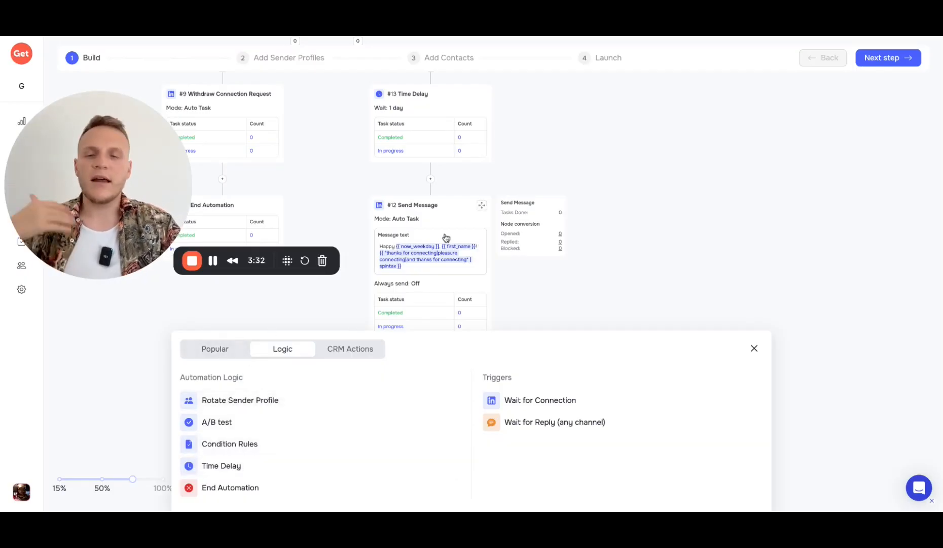
pyautogui.click(755, 349)
pyautogui.moveTo(96, 170); pyautogui.dragTo(91, 354)
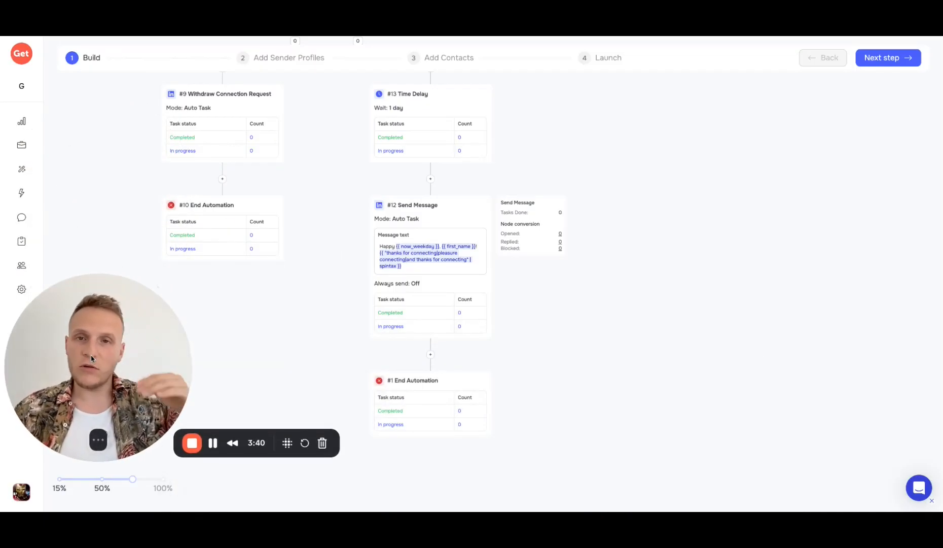
# Step: Advance to step 2, Add Sender Profiles, with Fair Balance Rotation selected
pyautogui.click(277, 57)
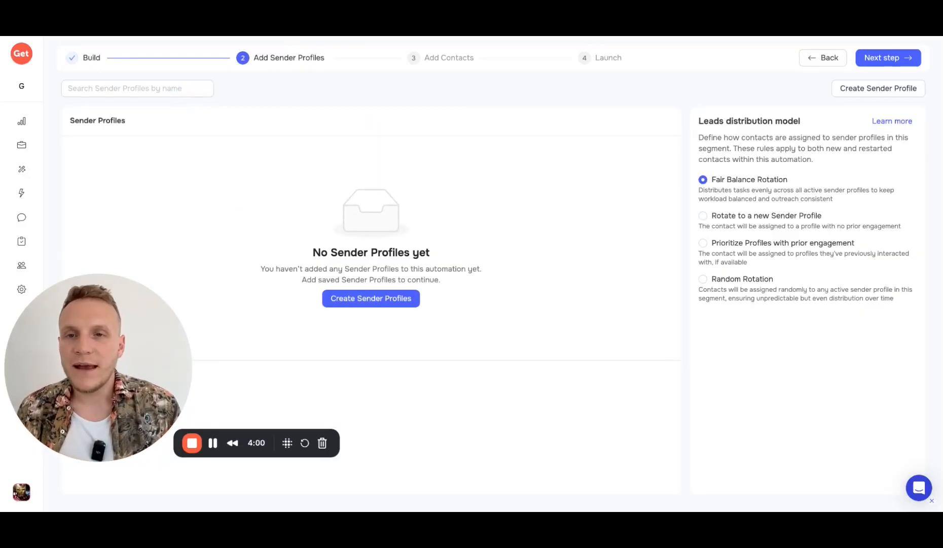
pyautogui.moveTo(108, 336); pyautogui.dragTo(185, 380)
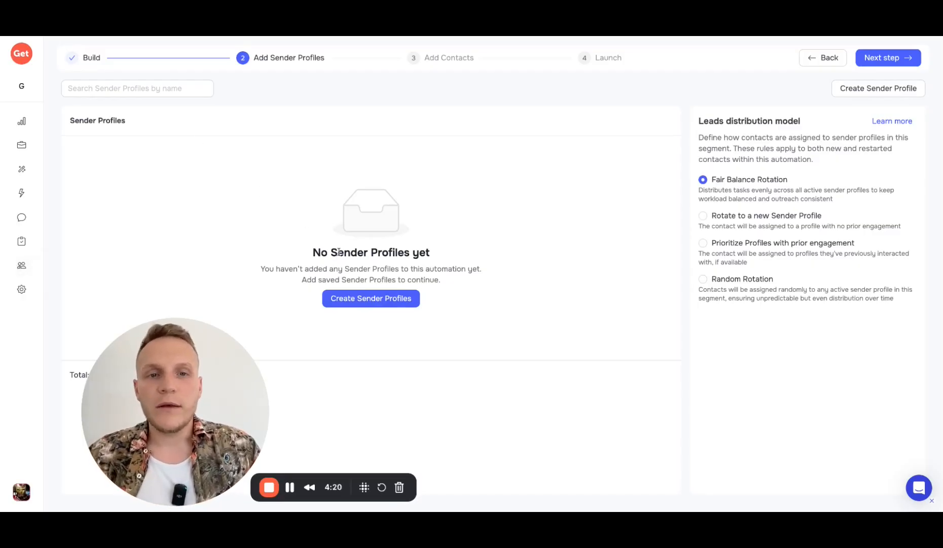
# Step: Create a new sender profile and enter the sender's first and last name
pyautogui.click(356, 304)
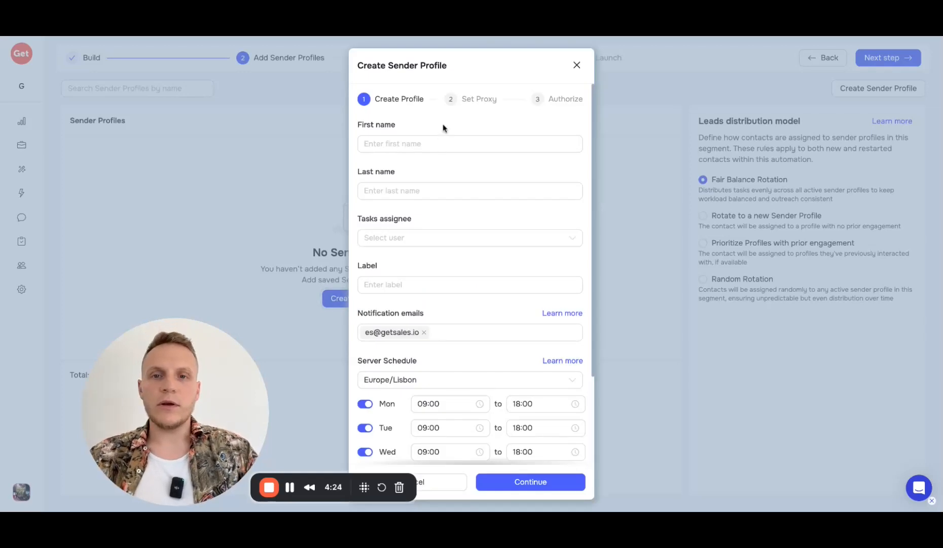
pyautogui.click(419, 143)
pyautogui.write('Peter')
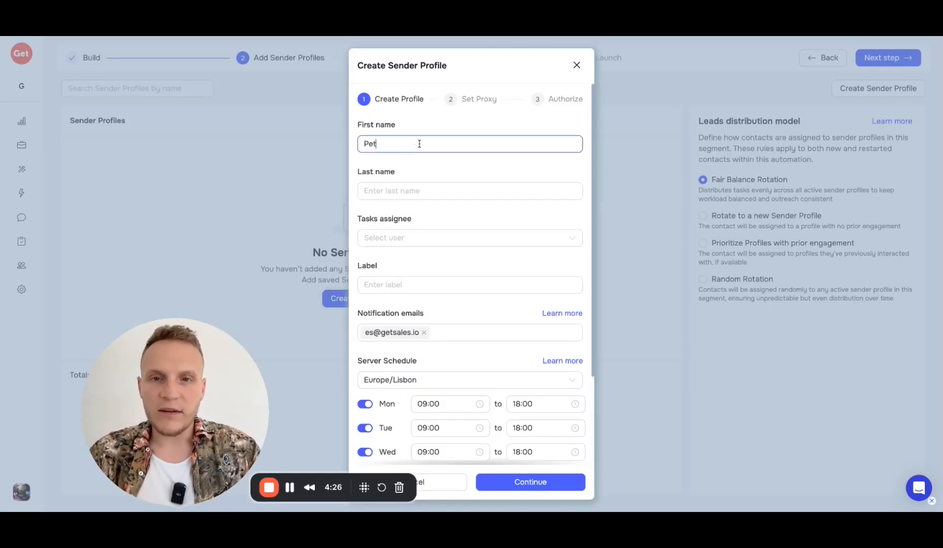
pyautogui.click(419, 191)
pyautogui.write('K')
# Step: Assign the profile's tasks to a team member and remove the default notification email
pyautogui.click(401, 238)
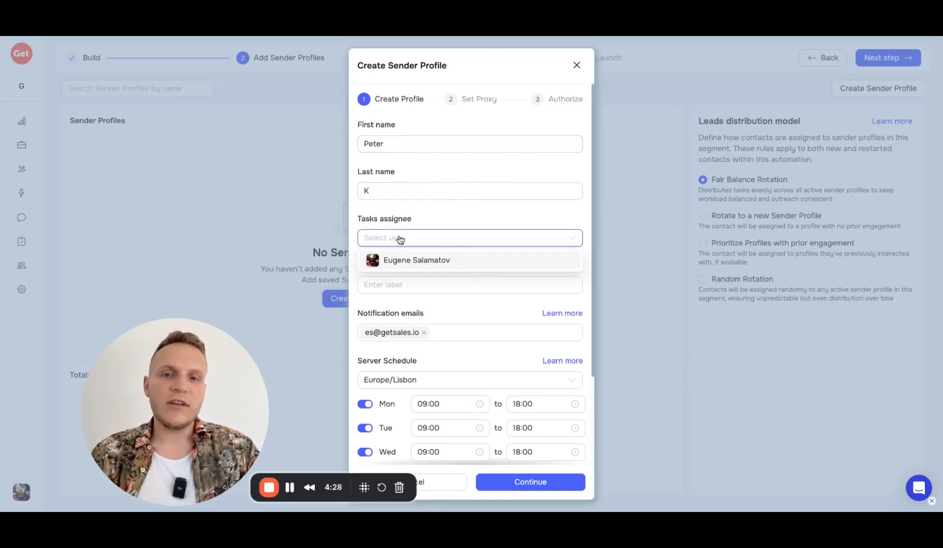
pyautogui.click(403, 257)
pyautogui.scroll(-3, 419, 256)
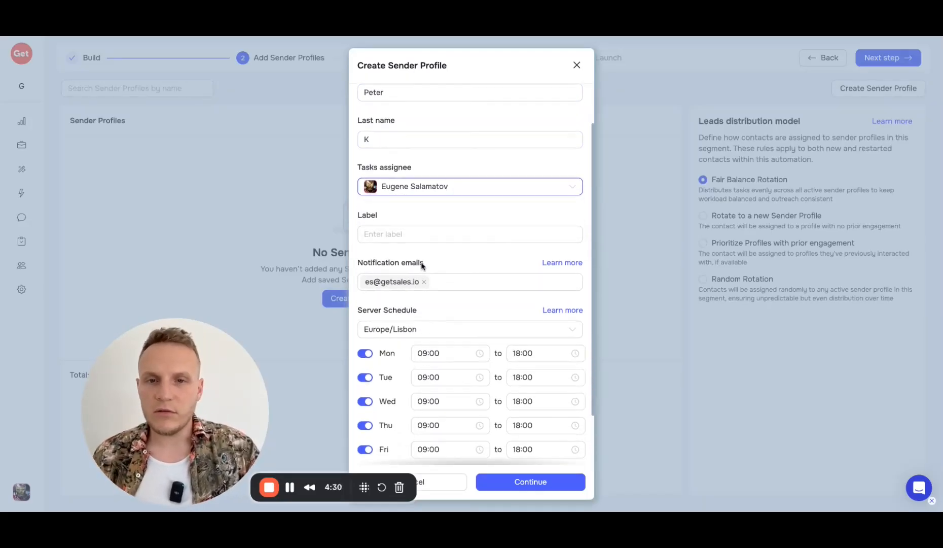
pyautogui.moveTo(359, 238); pyautogui.dragTo(427, 237)
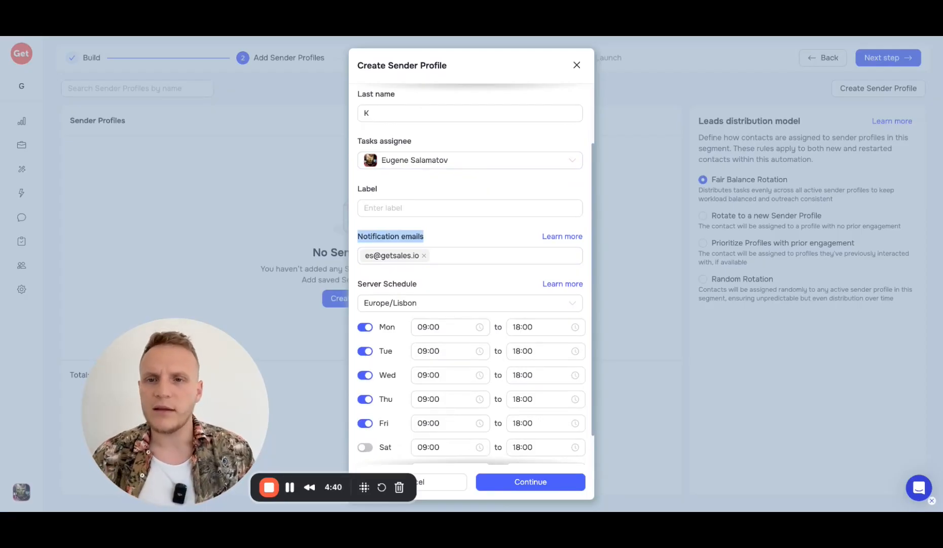
pyautogui.click(423, 256)
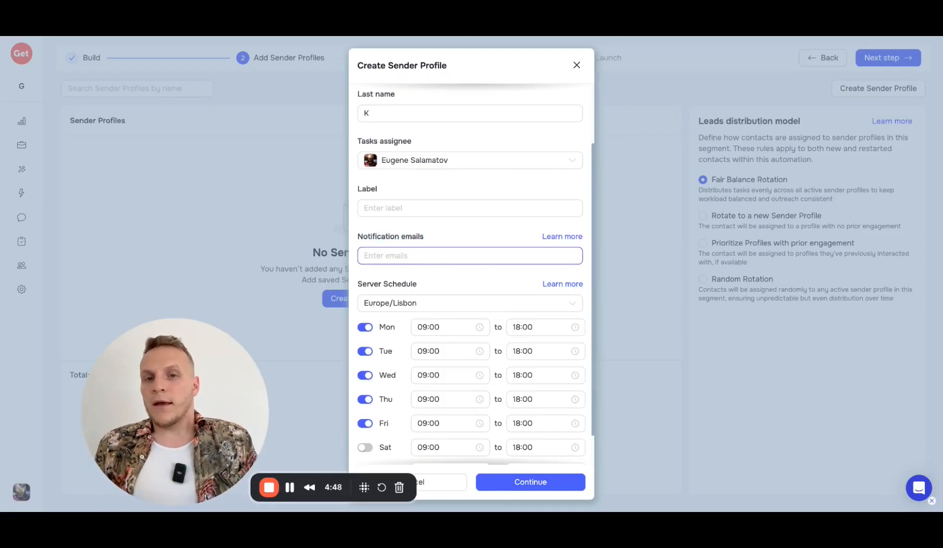
pyautogui.scroll(-1, 391, 256)
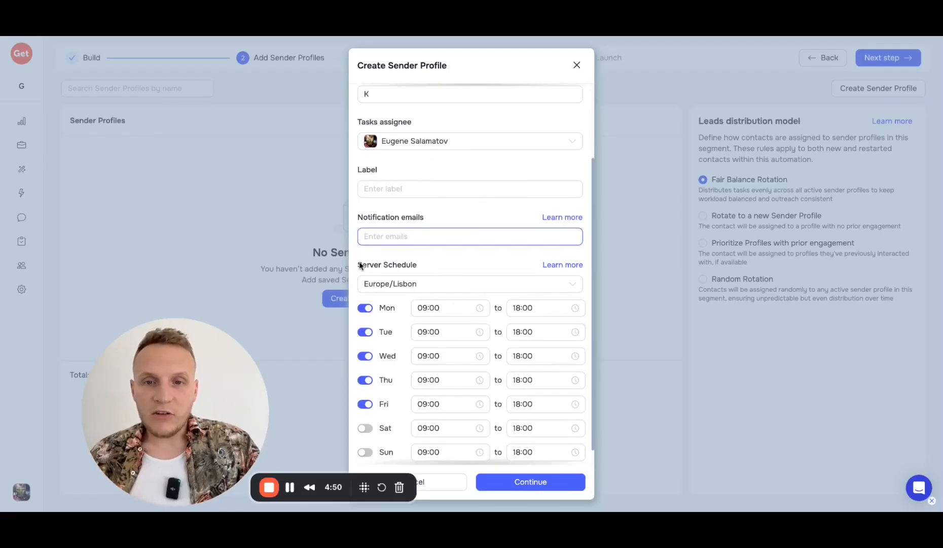
pyautogui.moveTo(358, 264); pyautogui.dragTo(421, 265)
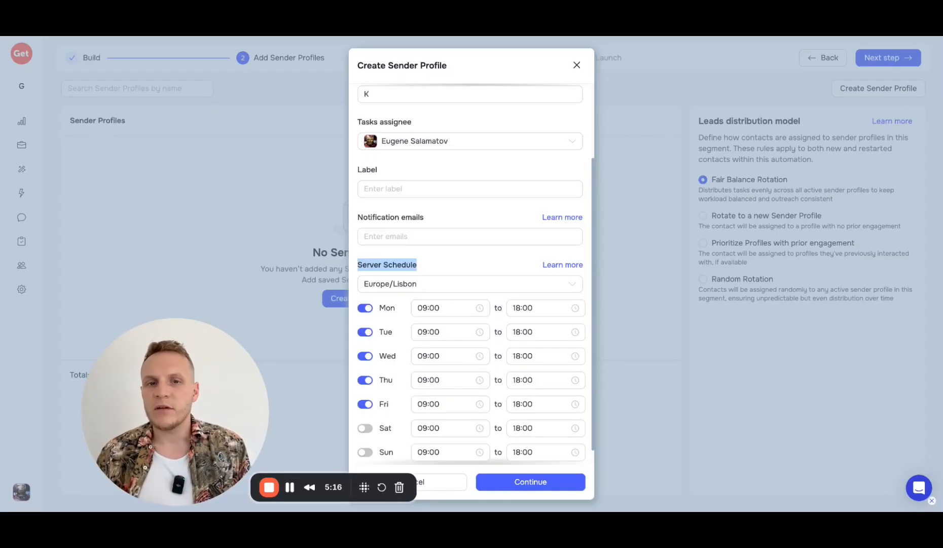
# Step: Set Monday's schedule start to 09:05 and continue to the Set Proxy step
pyautogui.scroll(-1, 443, 304)
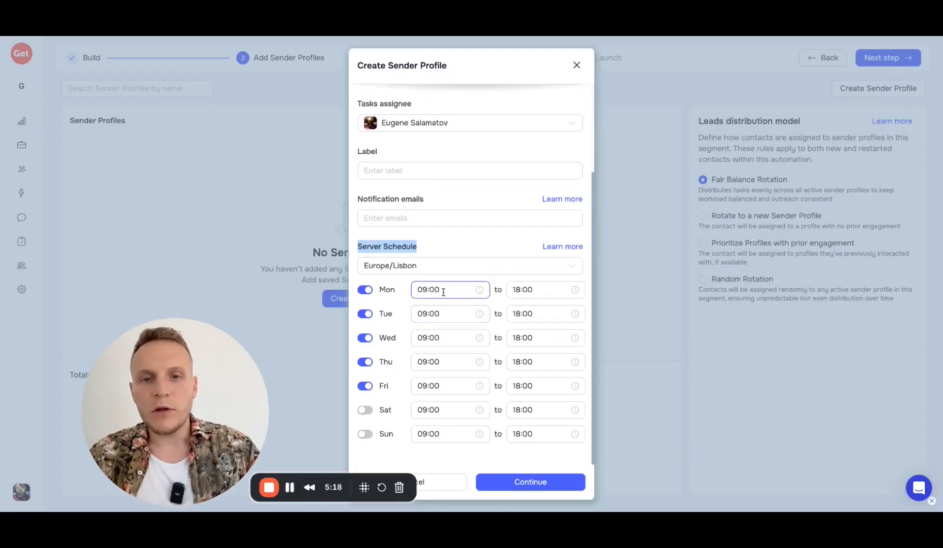
pyautogui.click(444, 292)
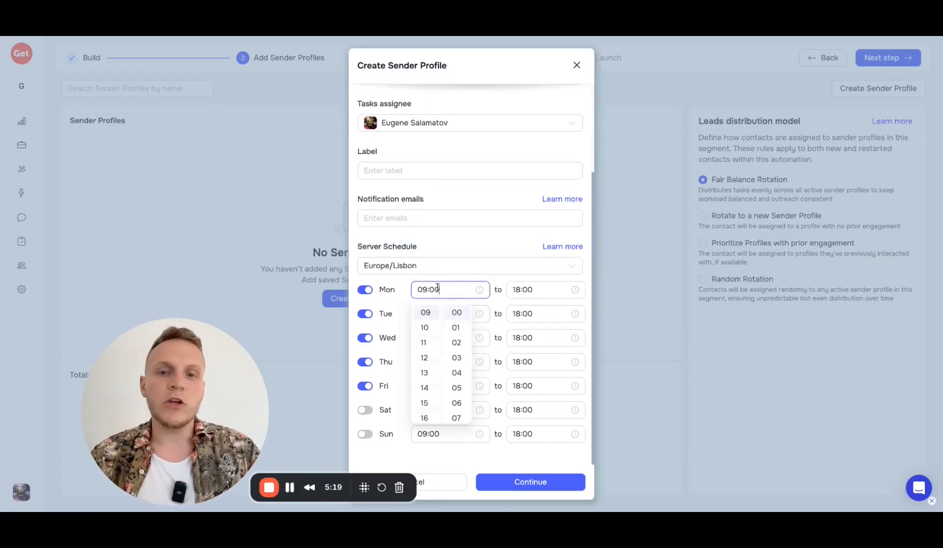
pyautogui.click(456, 389)
pyautogui.click(472, 238)
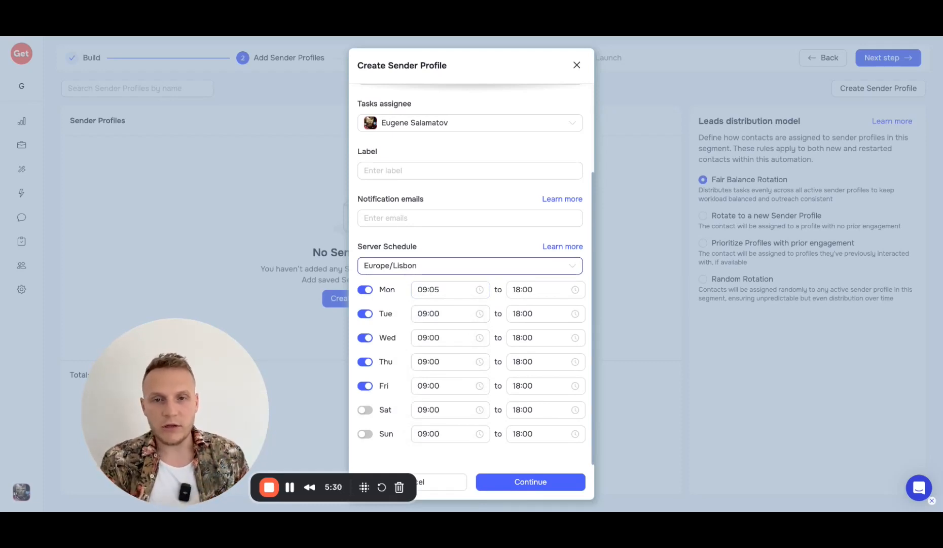
pyautogui.moveTo(357, 247); pyautogui.dragTo(438, 252)
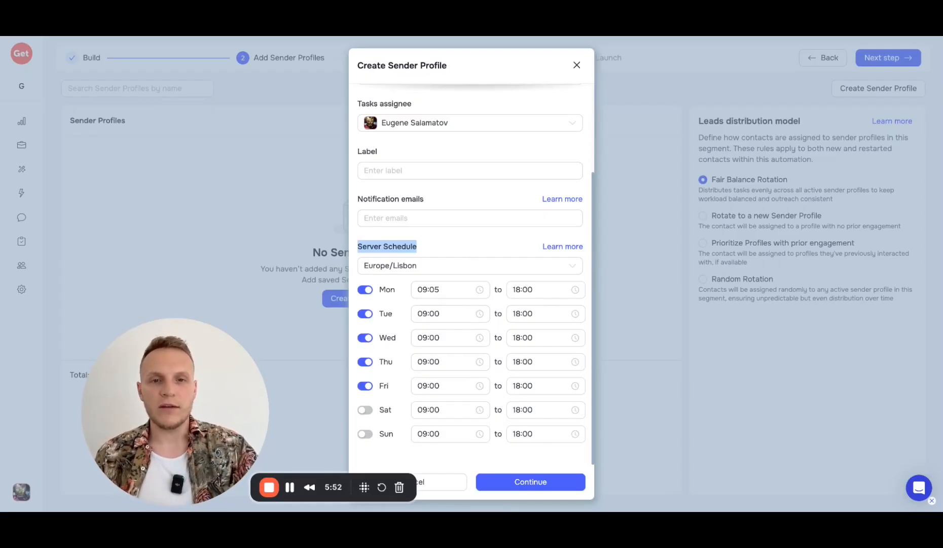
pyautogui.click(520, 483)
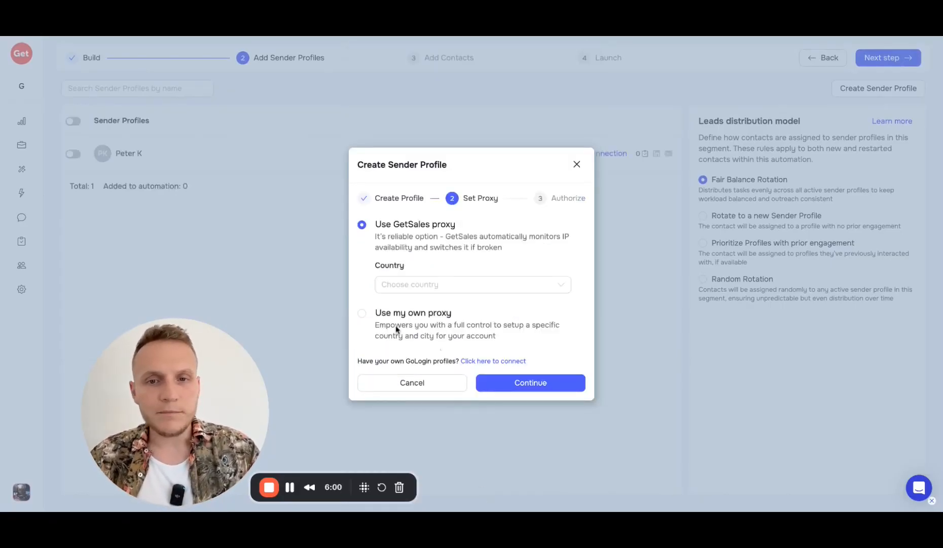
# Step: Choose Use GetSales proxy with Portugal as the proxy country
pyautogui.click(376, 315)
pyautogui.click(447, 247)
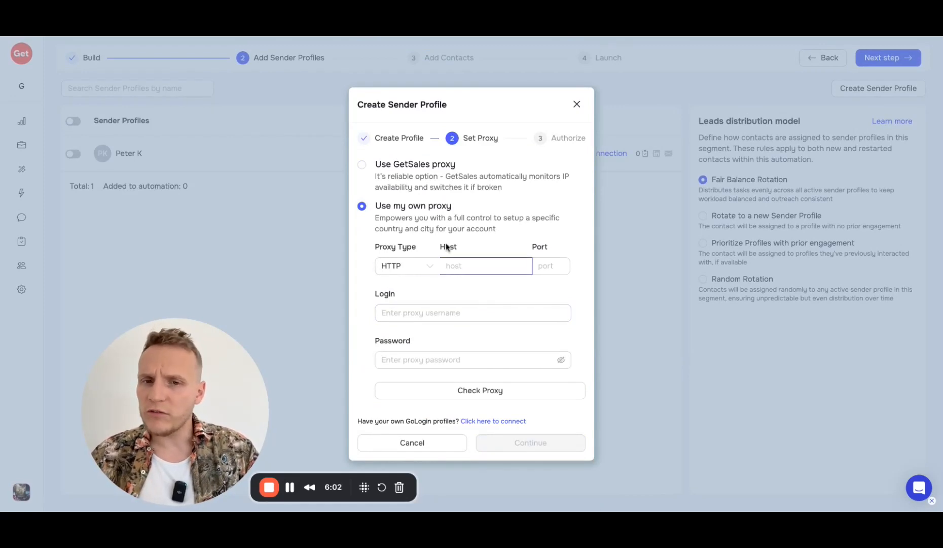
pyautogui.click(361, 167)
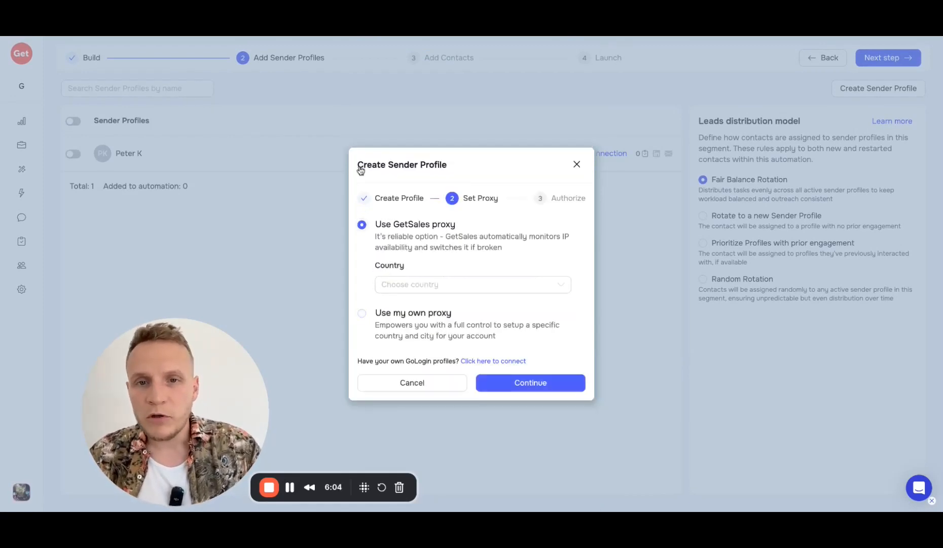
pyautogui.click(407, 284)
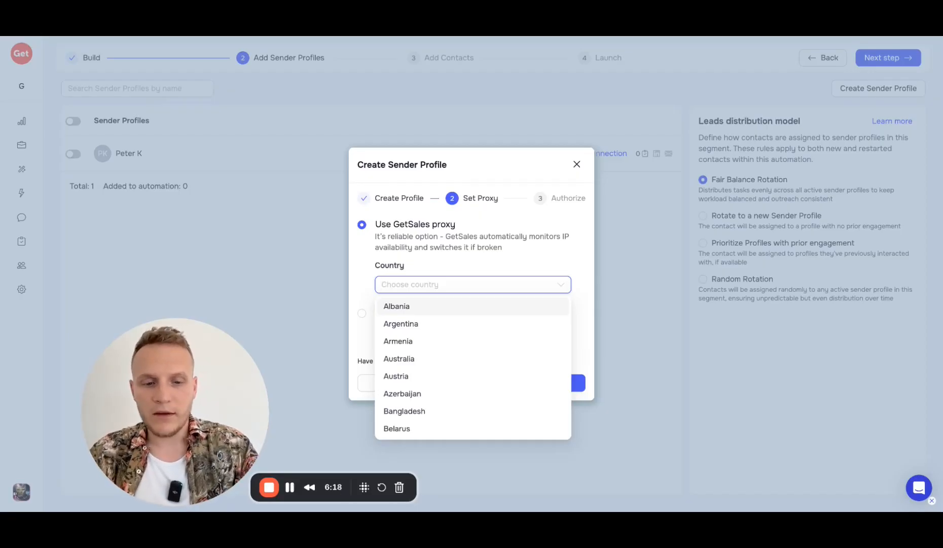
pyautogui.write('po')
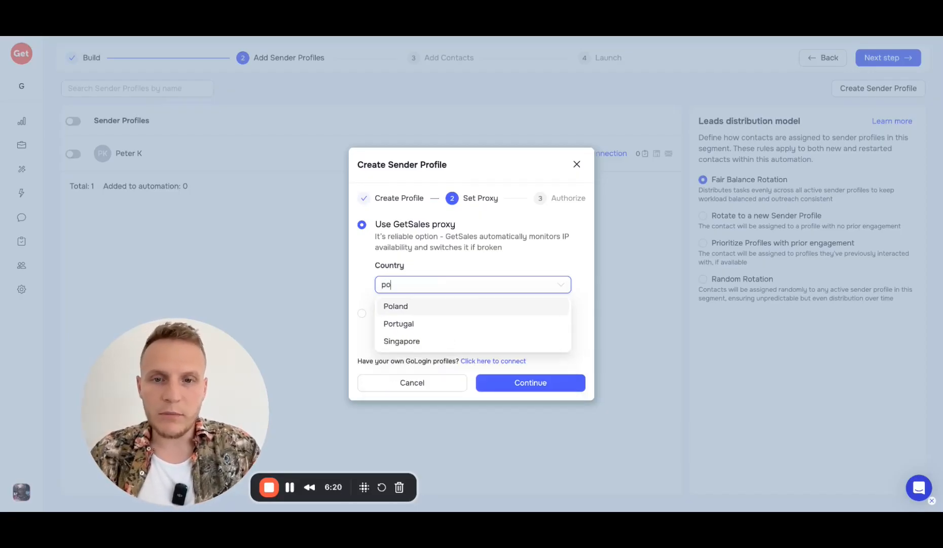
pyautogui.click(410, 327)
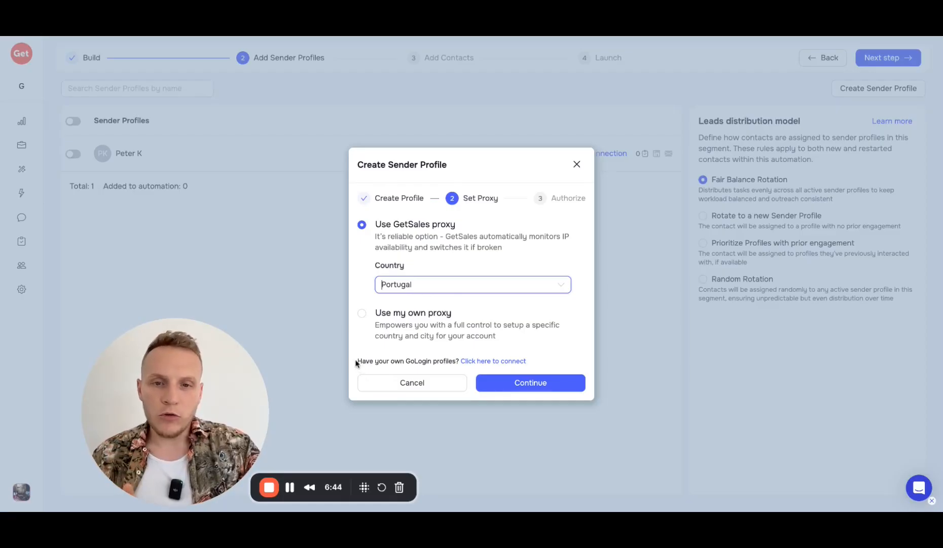
pyautogui.moveTo(358, 360); pyautogui.dragTo(541, 361)
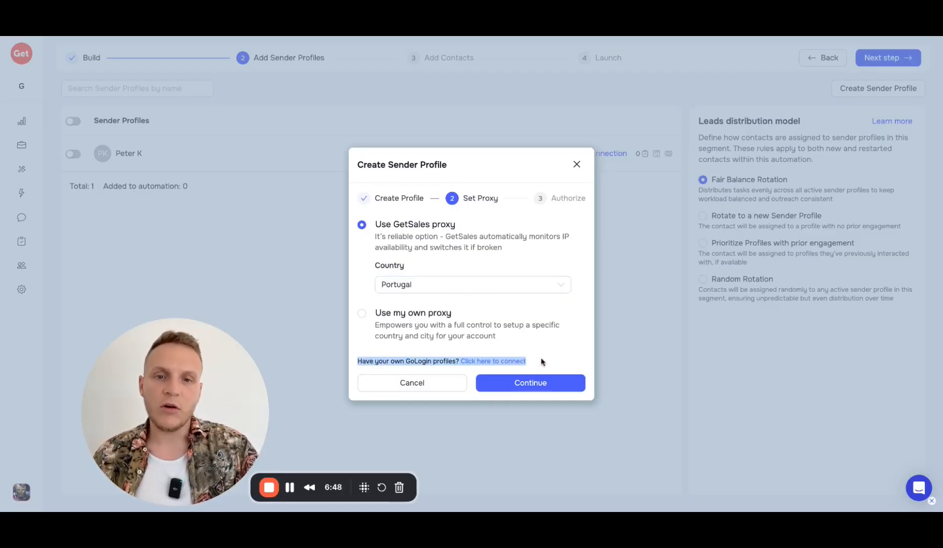
# Step: Continue to Authorize and launch the cloud browser to log in to LinkedIn
pyautogui.click(541, 361)
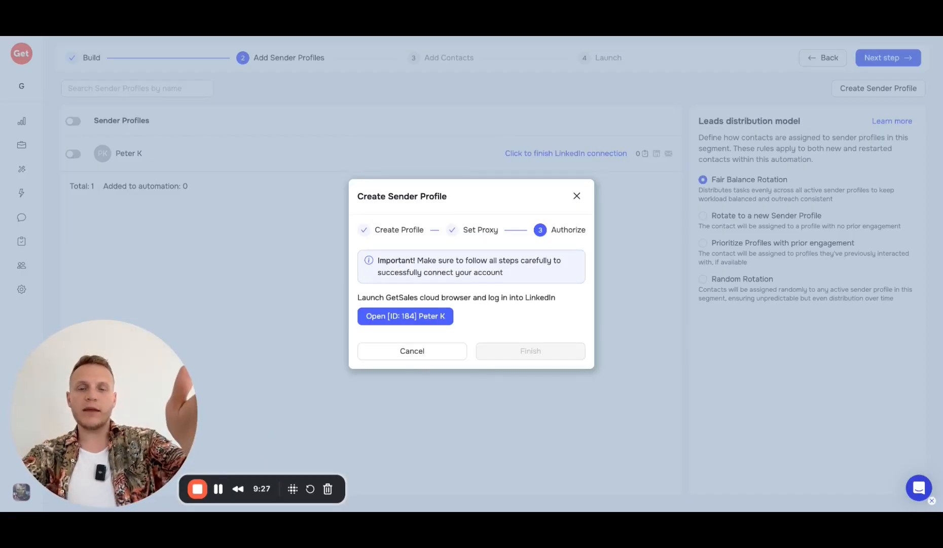
pyautogui.click(414, 322)
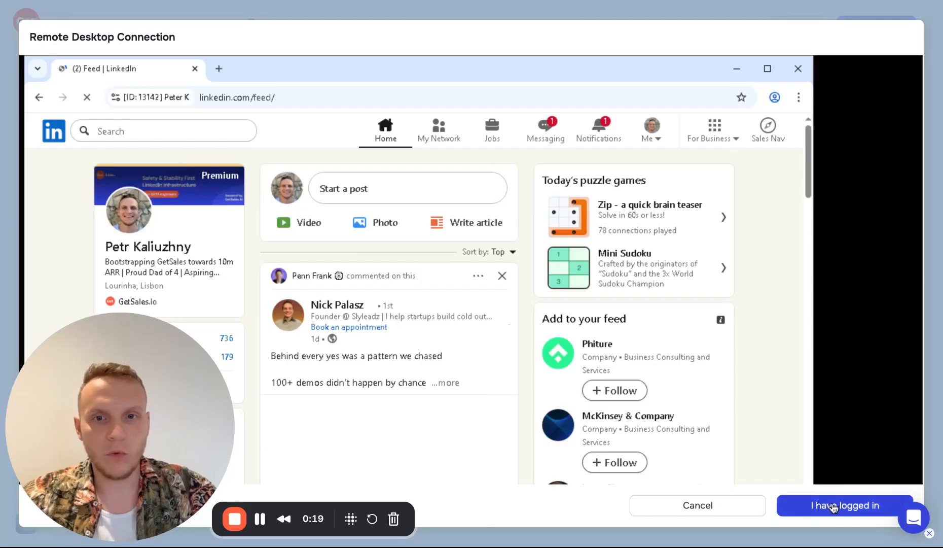
# Step: Confirm 'I have logged in' so the LinkedIn account shows as connected
pyautogui.click(831, 509)
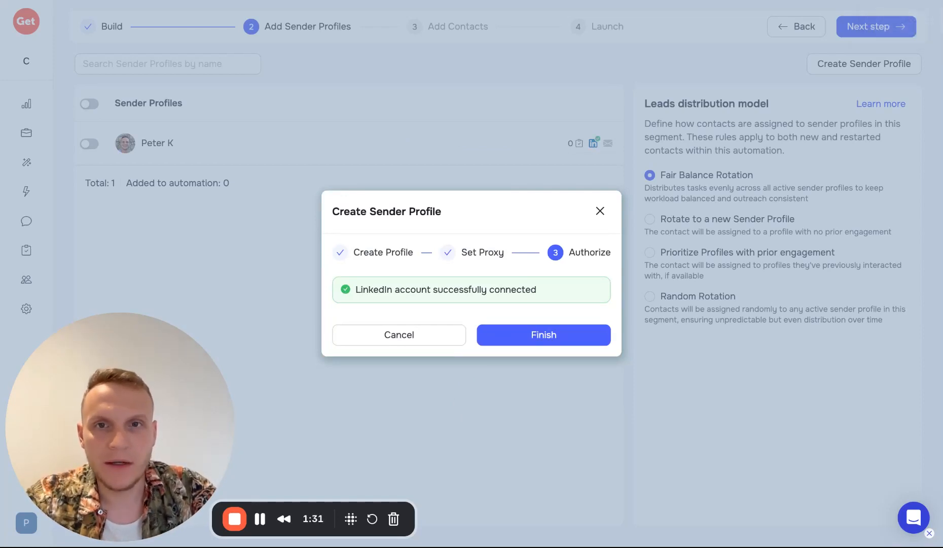
# Step: Finish the sender profile, switch it on for this automation, and advance to Add Contacts
pyautogui.click(547, 339)
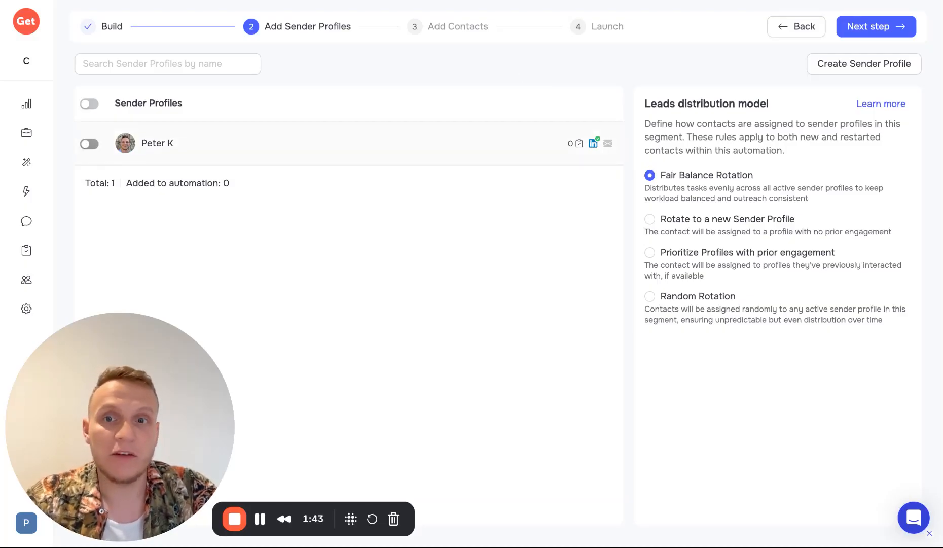
pyautogui.click(89, 144)
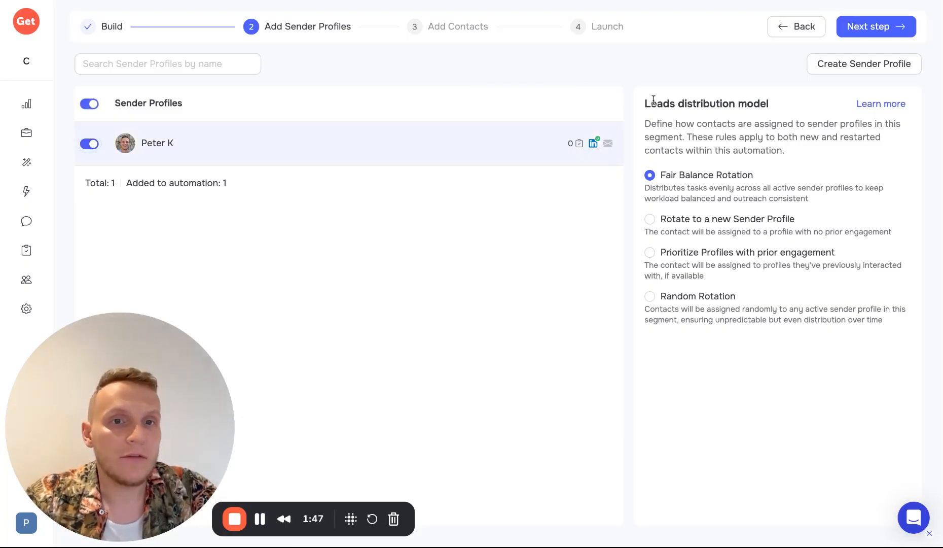
pyautogui.moveTo(643, 103); pyautogui.dragTo(798, 103)
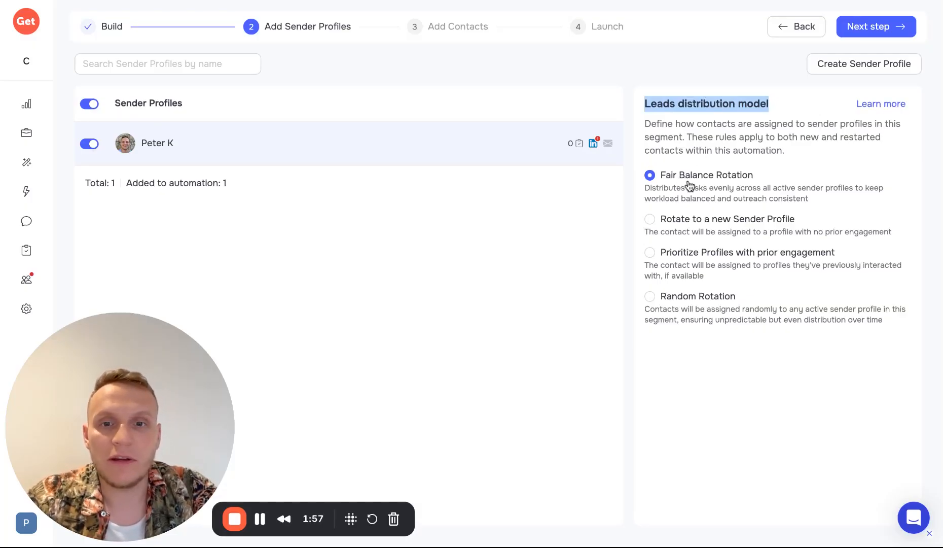
pyautogui.click(832, 30)
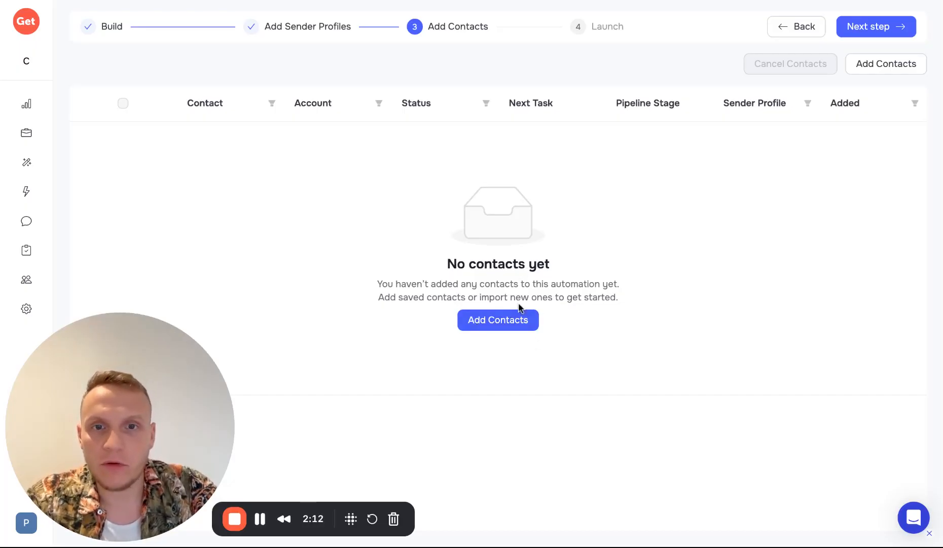
# Step: Preview the CSV import and saved CRM contacts options, closing both without adding anyone
pyautogui.click(506, 325)
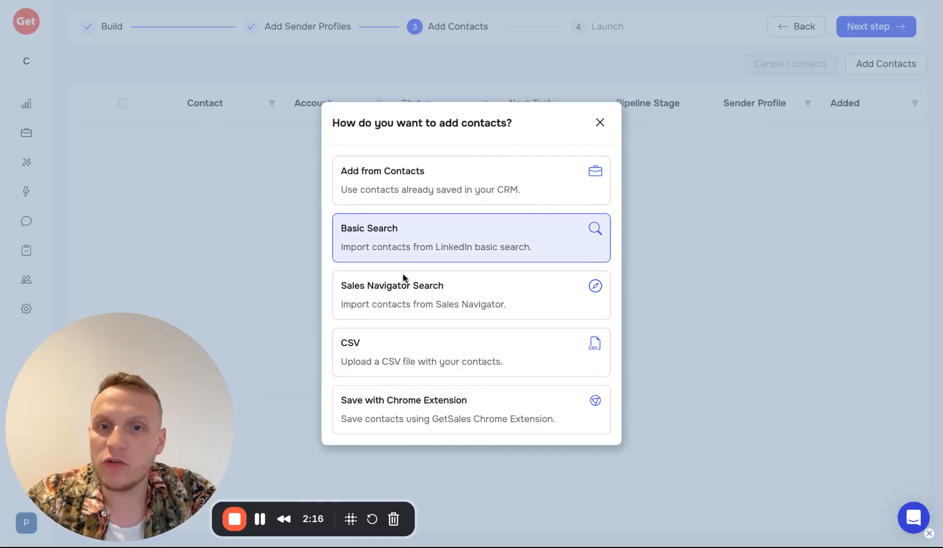
pyautogui.click(402, 355)
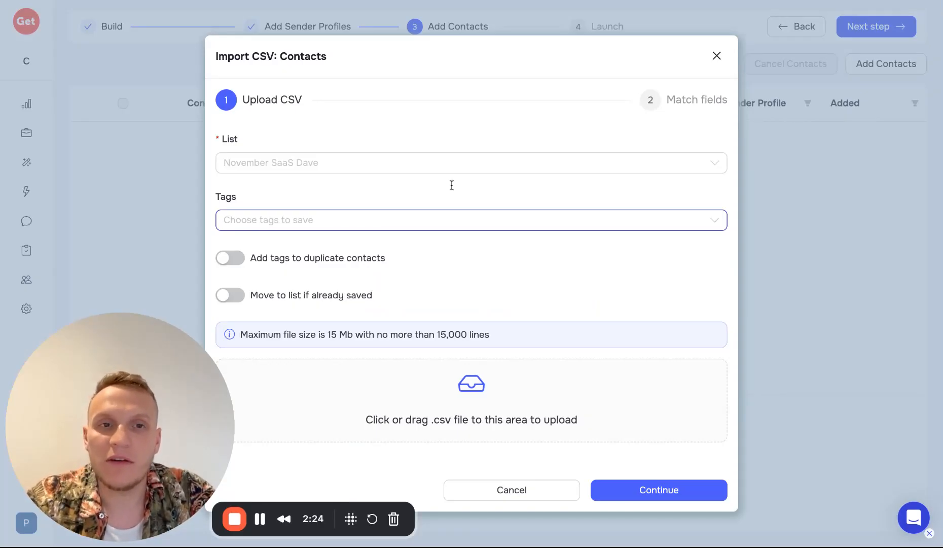
pyautogui.click(716, 56)
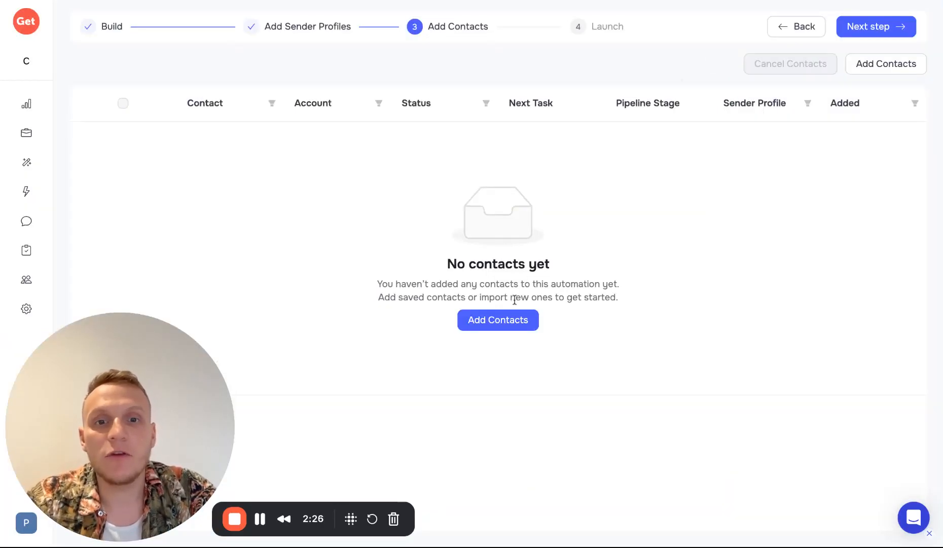
pyautogui.click(511, 318)
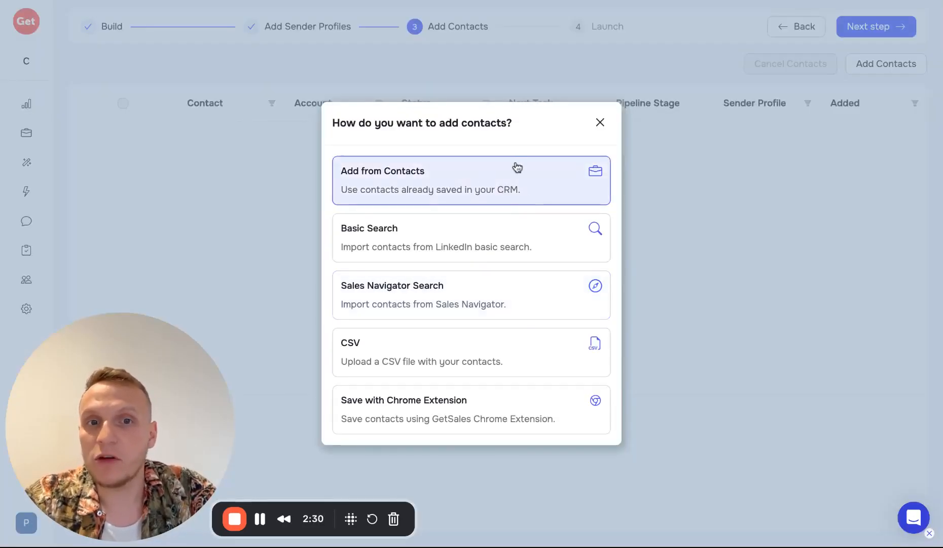
pyautogui.click(461, 193)
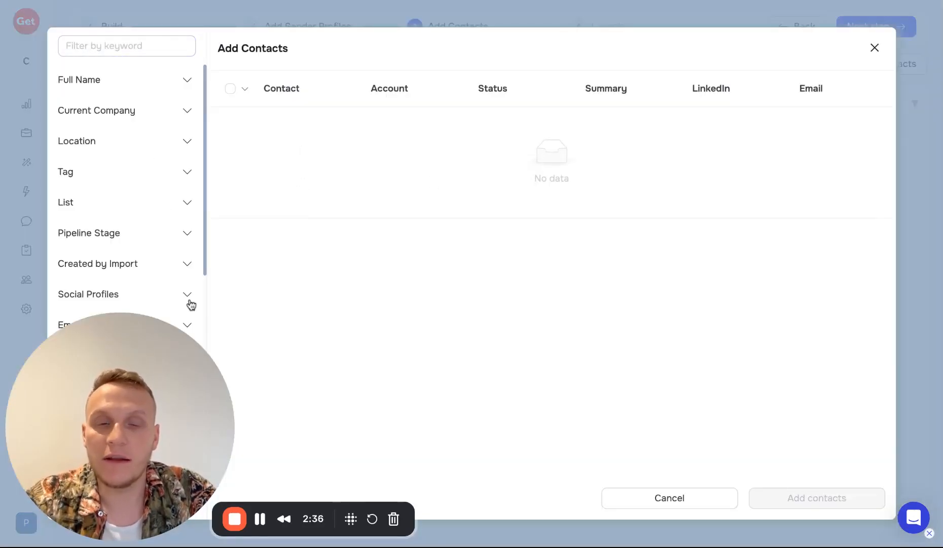
pyautogui.click(874, 47)
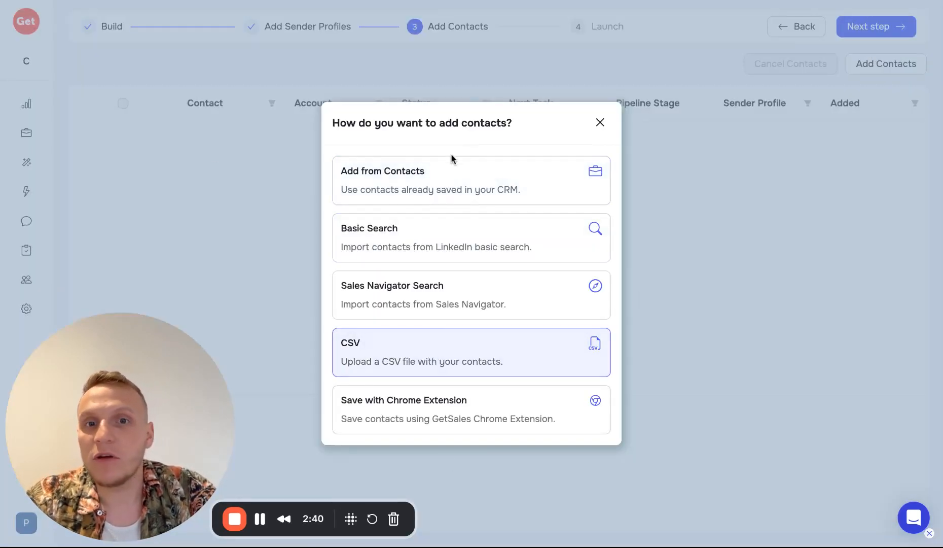
pyautogui.click(600, 122)
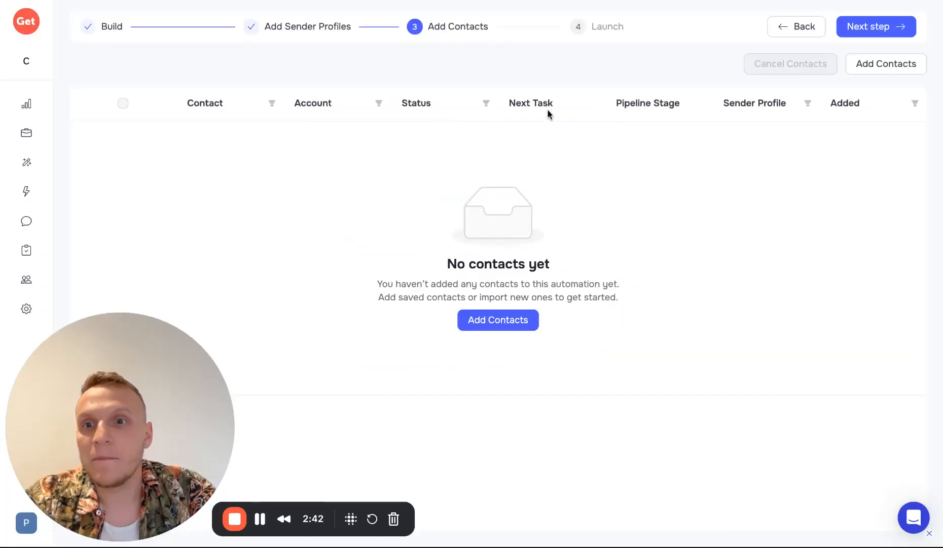
# Step: Choose the CSV upload option to bring up the Import CSV: Contacts dialog
pyautogui.moveTo(26, 133)
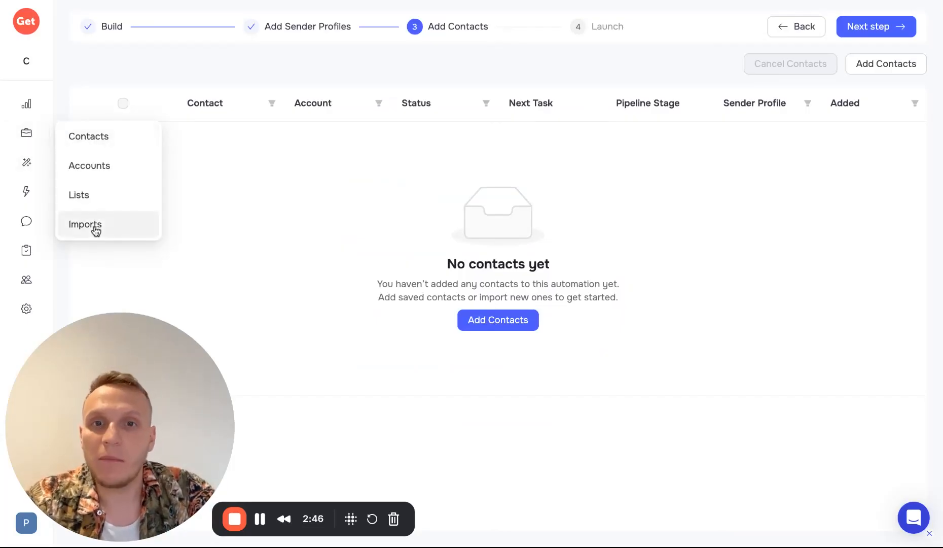
pyautogui.click(484, 318)
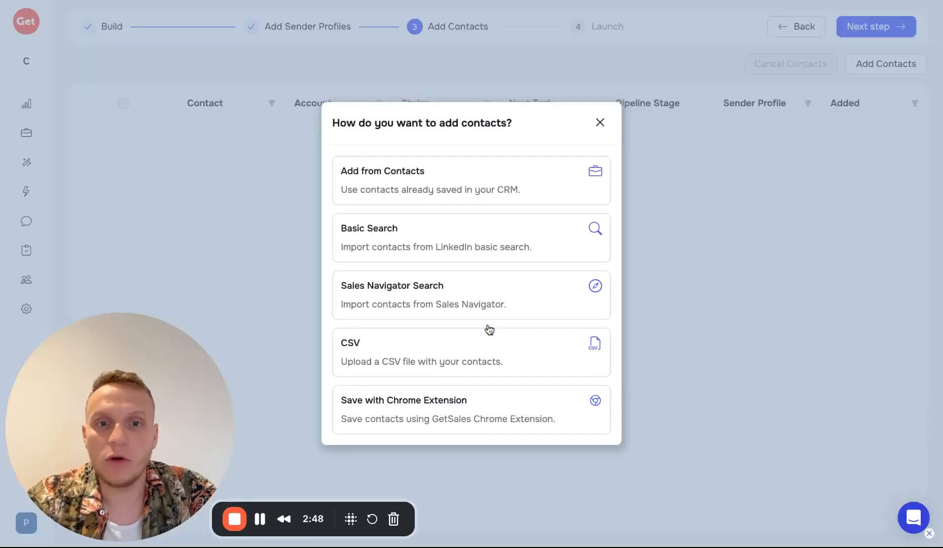
pyautogui.click(462, 350)
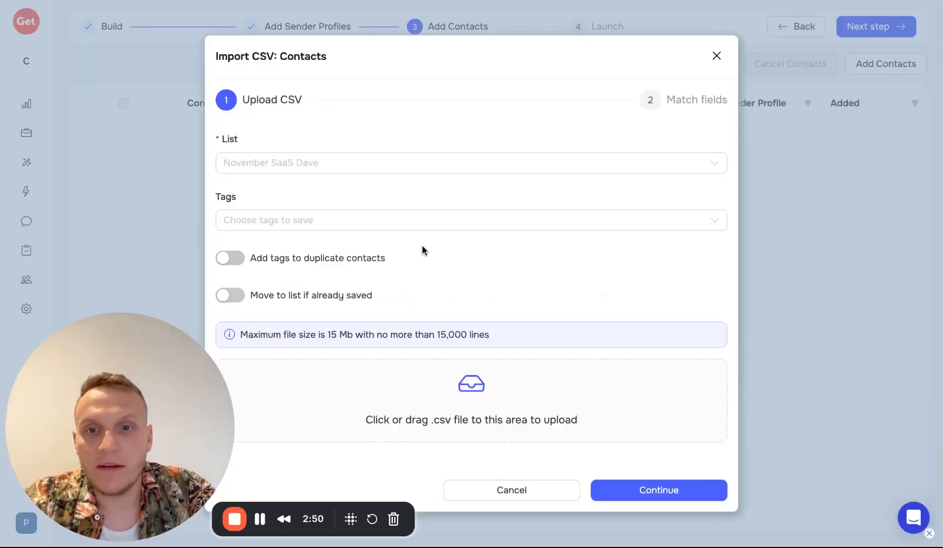
# Step: Create a new list named 'Test', upload the contacts CSV, and continue to field matching
pyautogui.click(414, 167)
pyautogui.click(375, 259)
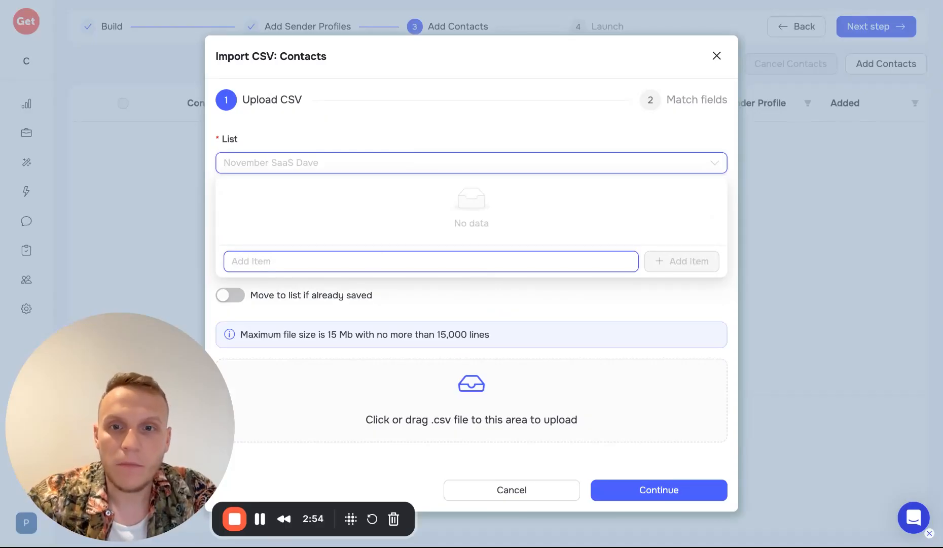
pyautogui.write('Test')
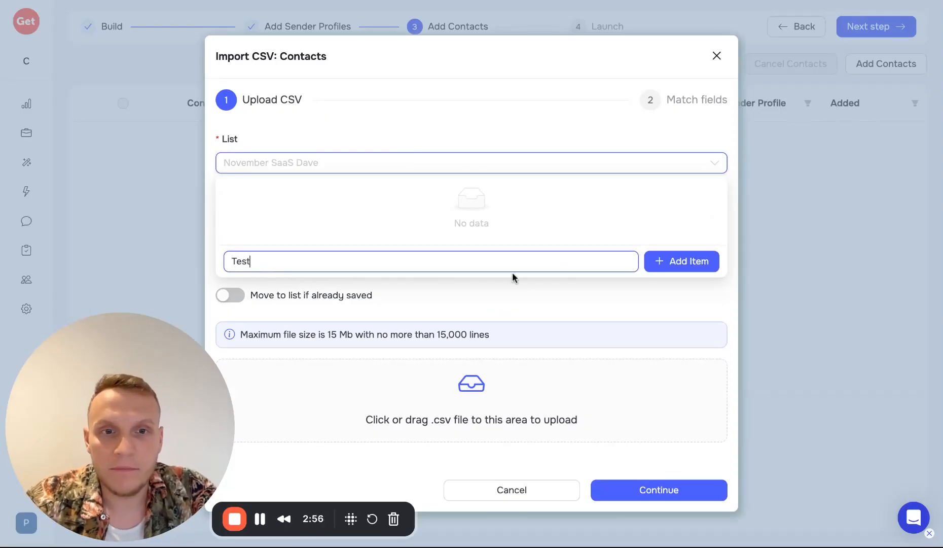
pyautogui.click(664, 261)
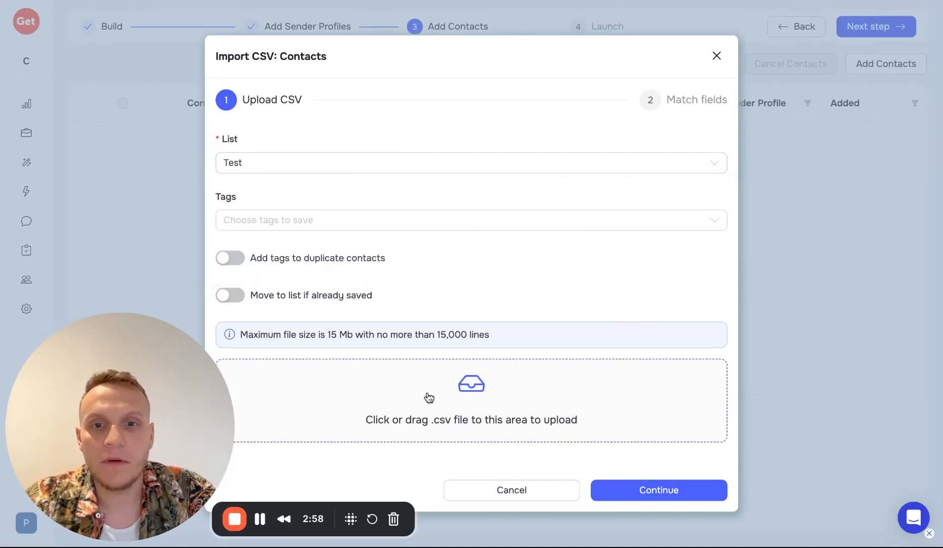
pyautogui.click(485, 396)
pyautogui.click(672, 502)
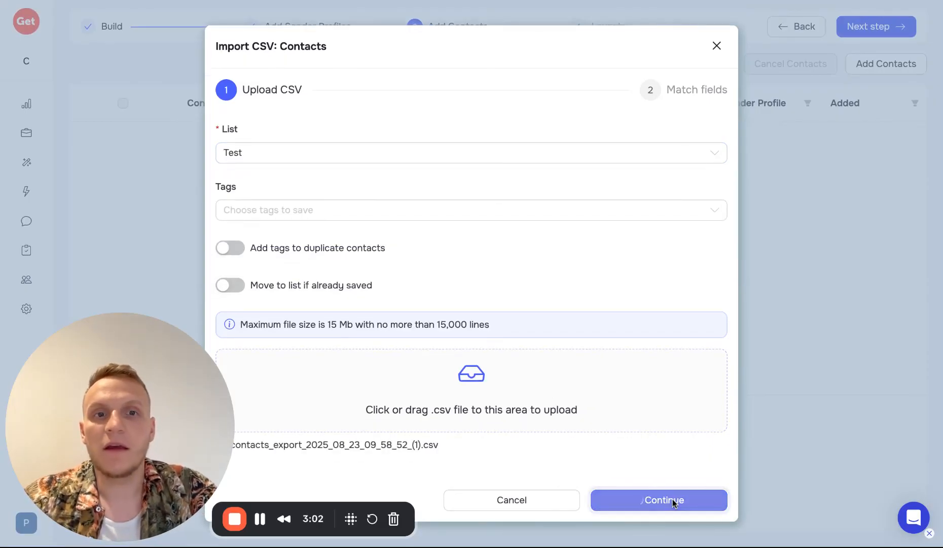
# Step: Unmatch the Personal Phone, Work Phone Number, Personal Email and Headline columns
pyautogui.scroll(-3, 464, 355)
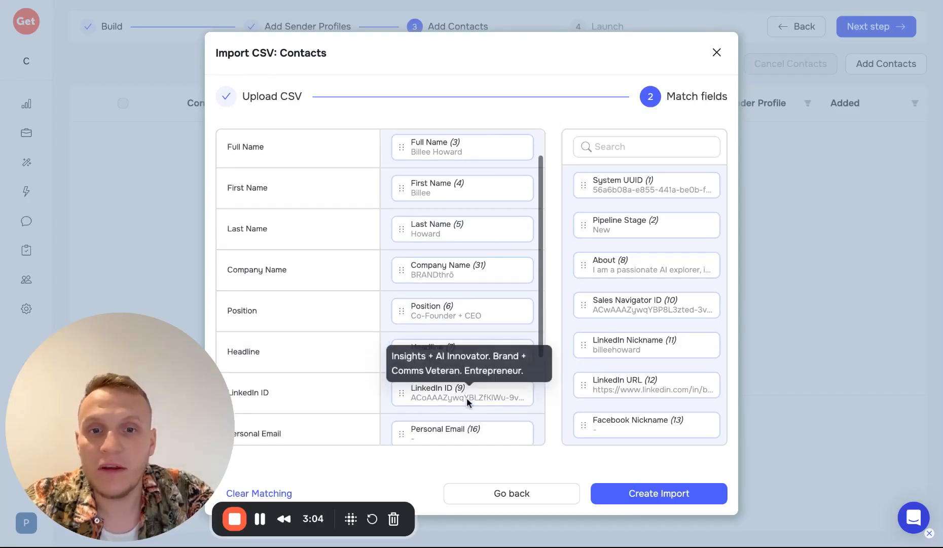
pyautogui.moveTo(453, 392); pyautogui.dragTo(636, 361)
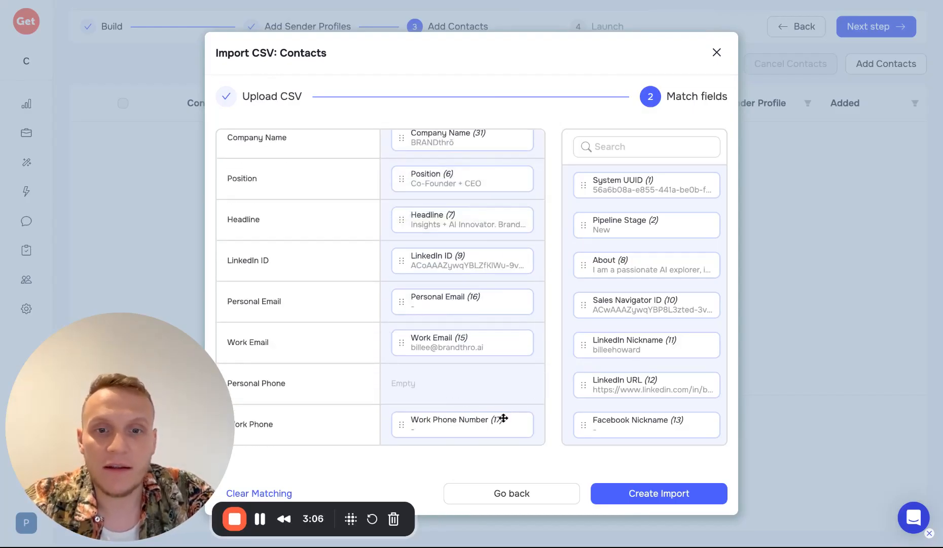
pyautogui.moveTo(478, 423); pyautogui.dragTo(653, 422)
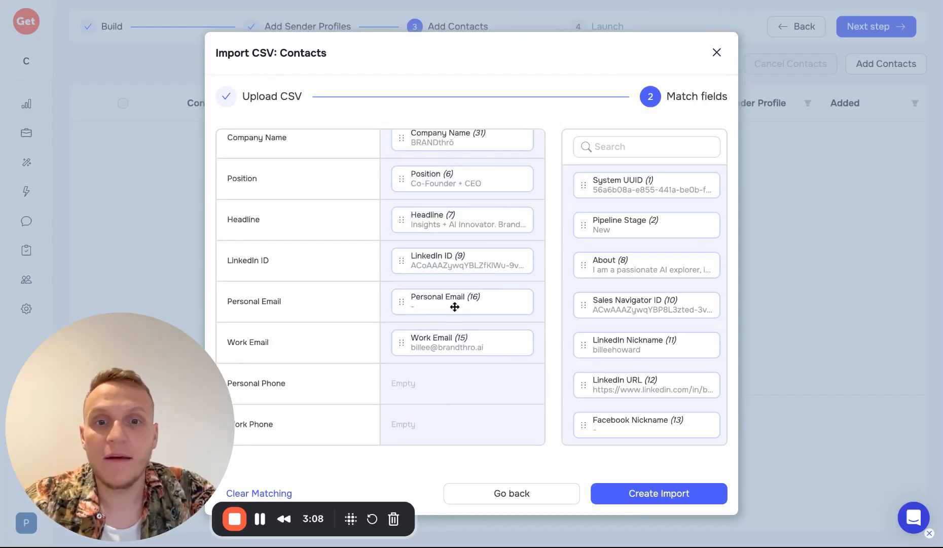
pyautogui.moveTo(455, 311); pyautogui.dragTo(607, 301)
pyautogui.scroll(3, 489, 263)
pyautogui.scroll(-1, 488, 264)
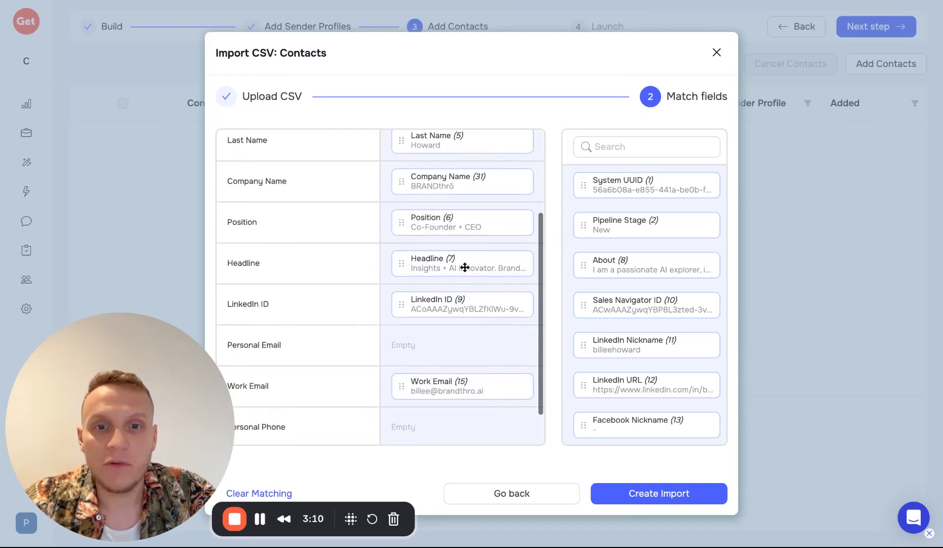
pyautogui.moveTo(466, 267); pyautogui.dragTo(632, 269)
pyautogui.scroll(3, 484, 319)
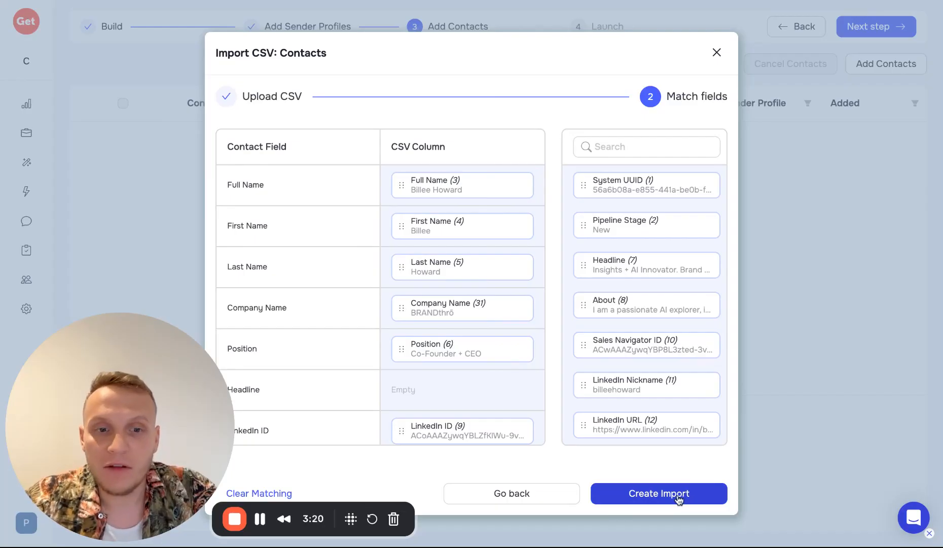
pyautogui.scroll(-4, 512, 413)
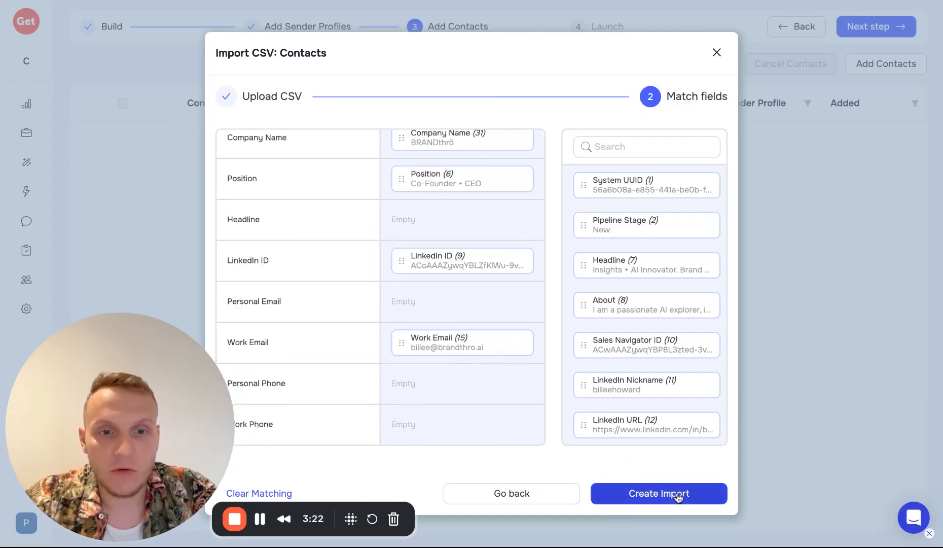
# Step: Create the CSV import and review the 'Imports in progress' notice on Add Contacts
pyautogui.click(705, 494)
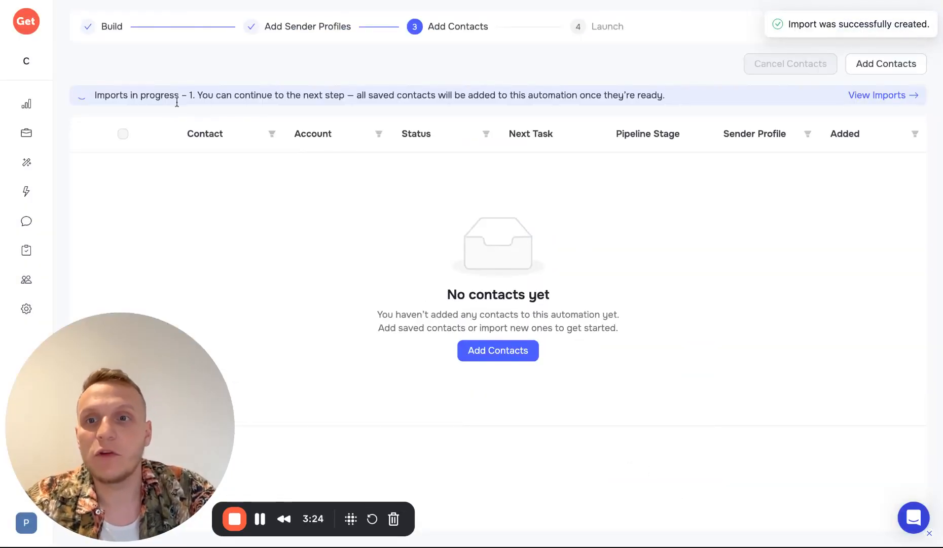
pyautogui.moveTo(94, 95); pyautogui.dragTo(669, 96)
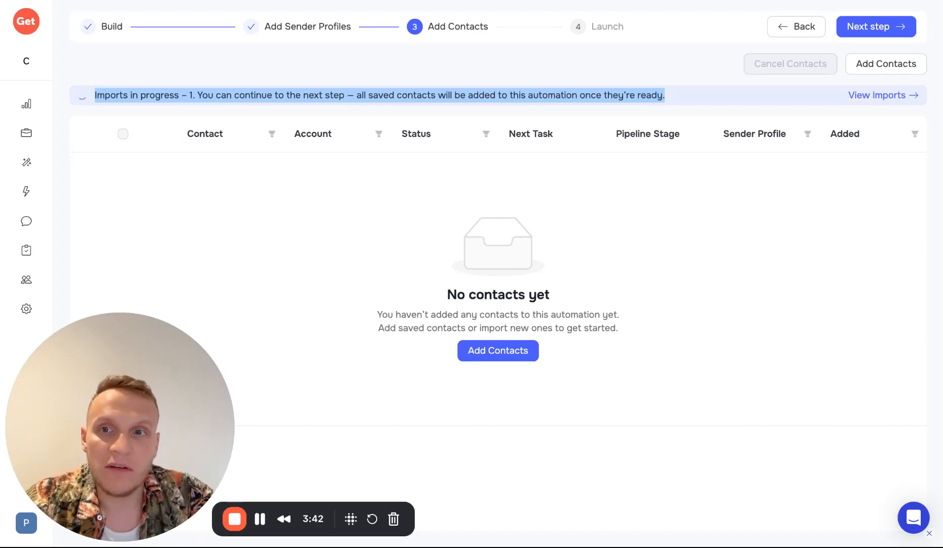
pyautogui.moveTo(33, 133)
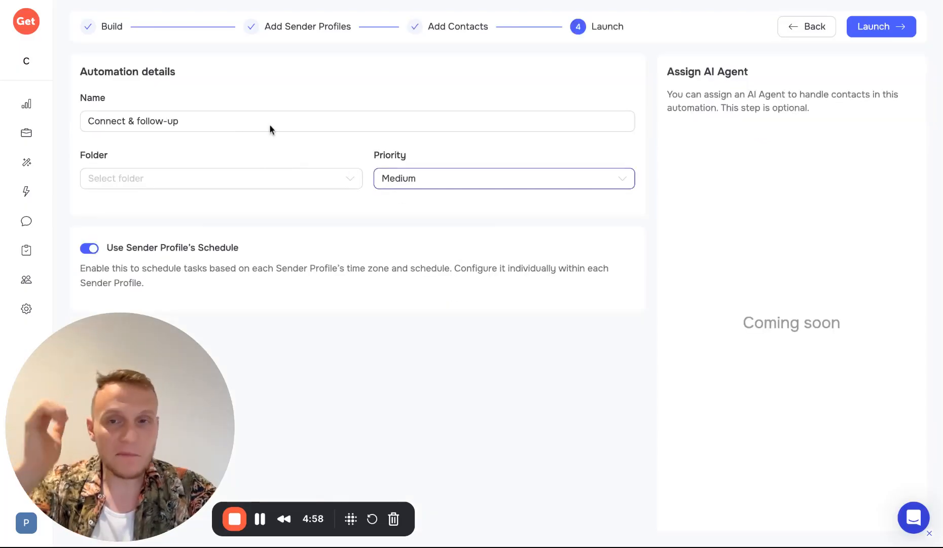
# Step: Rename the automation from 'Connect & follow-up' to 'C-level USA_health'
pyautogui.click(269, 126)
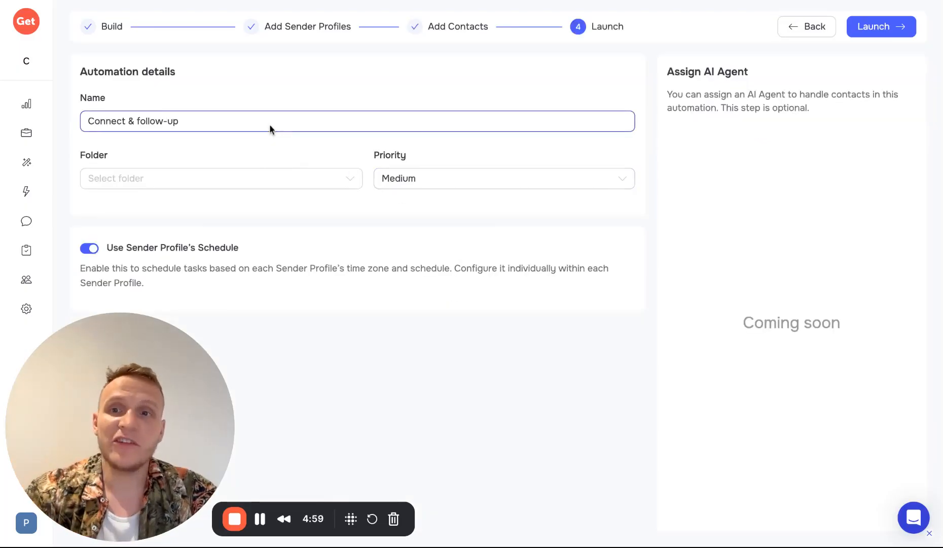
pyautogui.moveTo(234, 122); pyautogui.dragTo(87, 123)
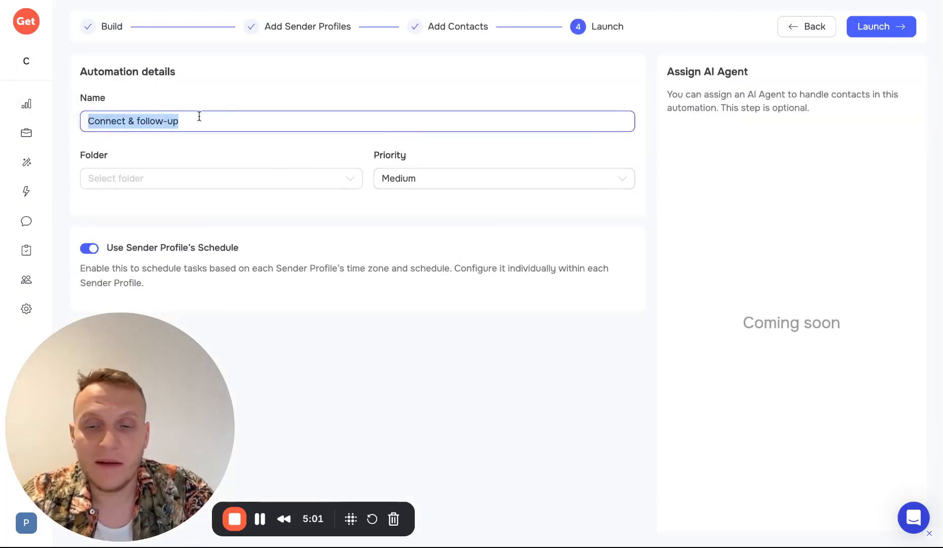
pyautogui.write('C')
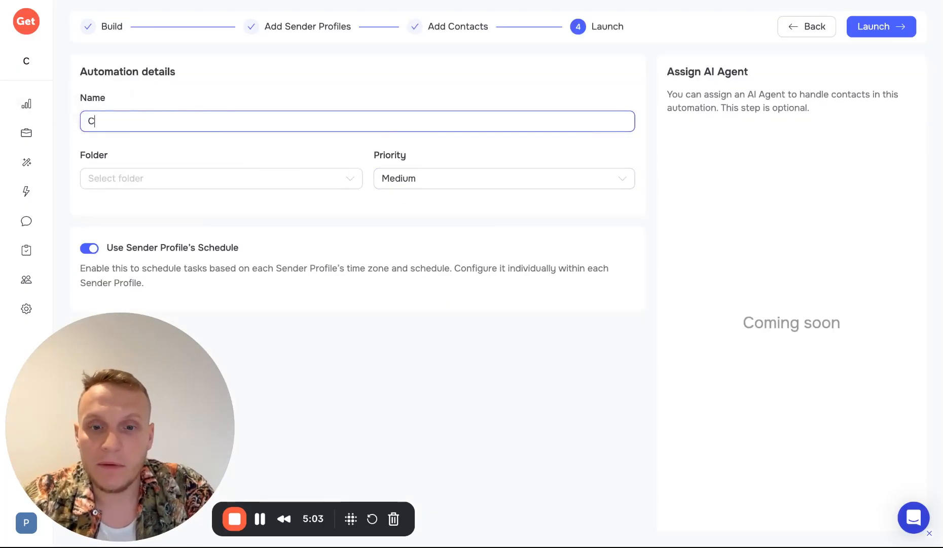
pyautogui.write('-level USA')
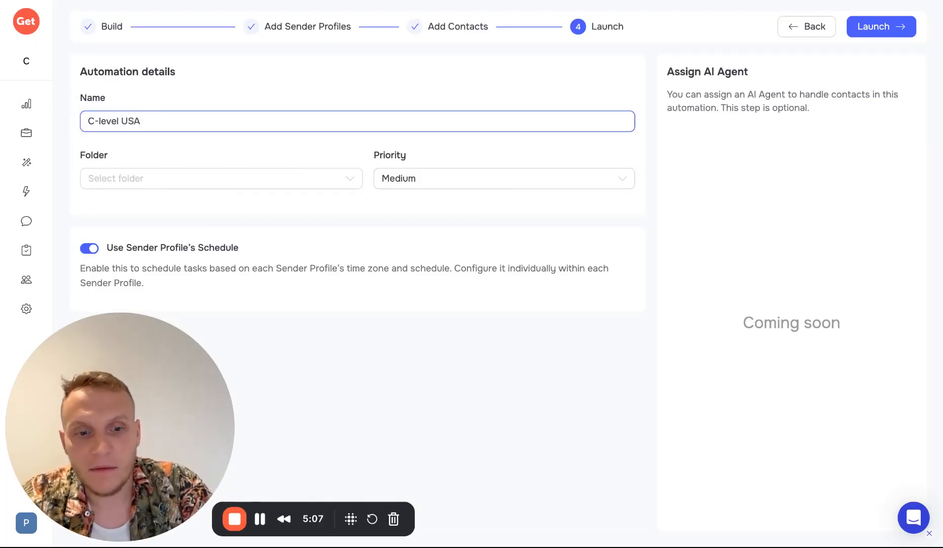
pyautogui.write('_health')
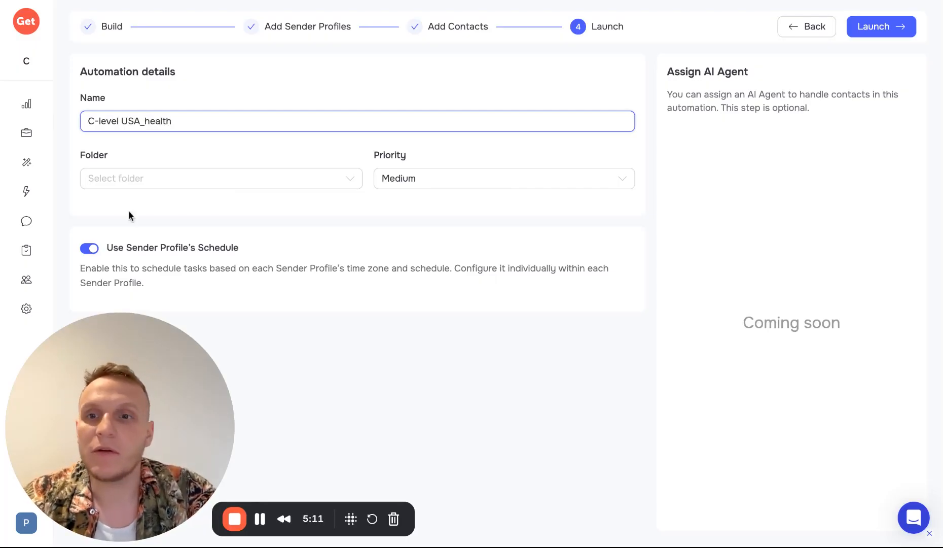
# Step: Leave the folder unset, keep the sender profile schedule on and priority at Medium
pyautogui.click(195, 178)
pyautogui.click(206, 277)
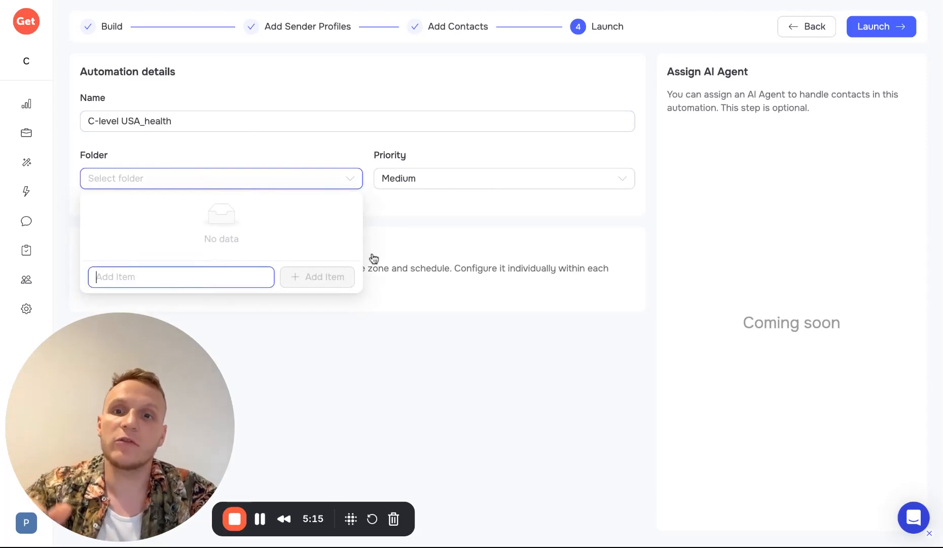
pyautogui.click(447, 215)
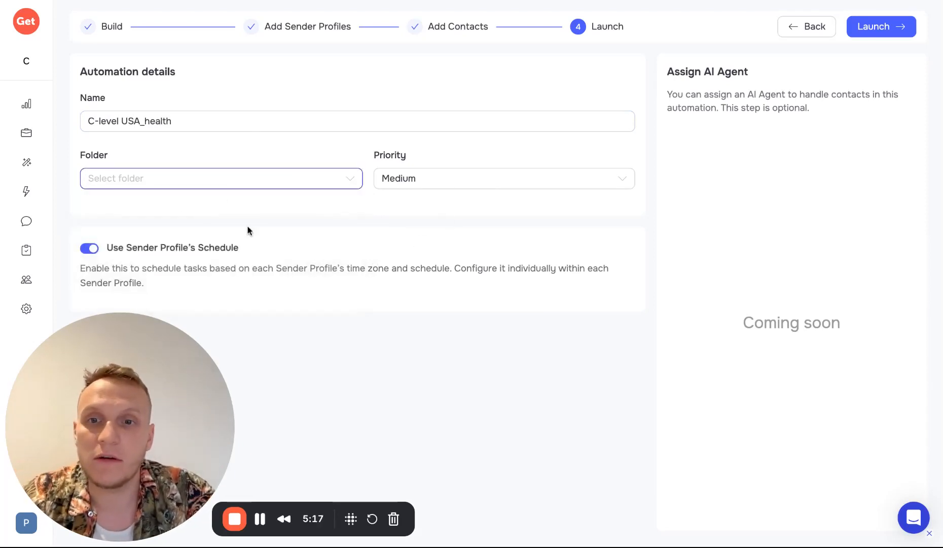
pyautogui.moveTo(107, 249); pyautogui.dragTo(238, 252)
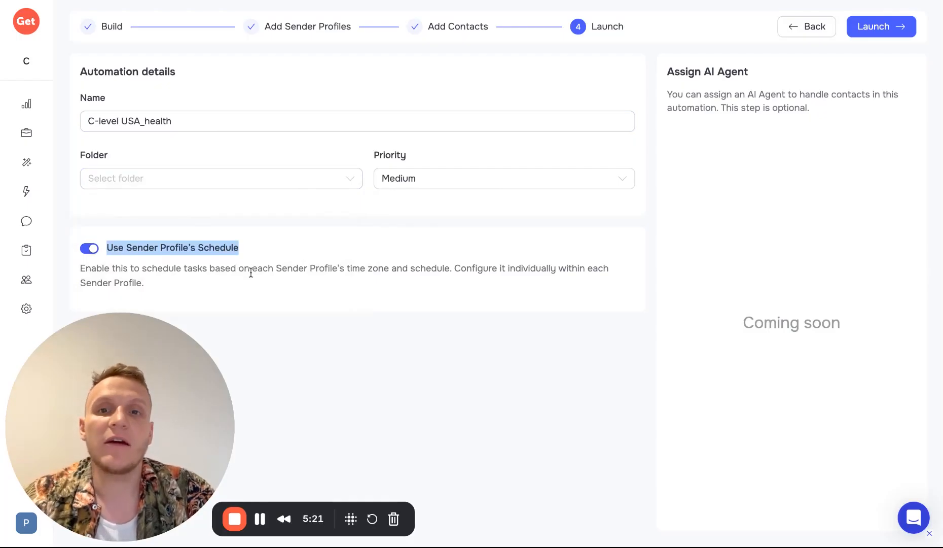
pyautogui.click(497, 182)
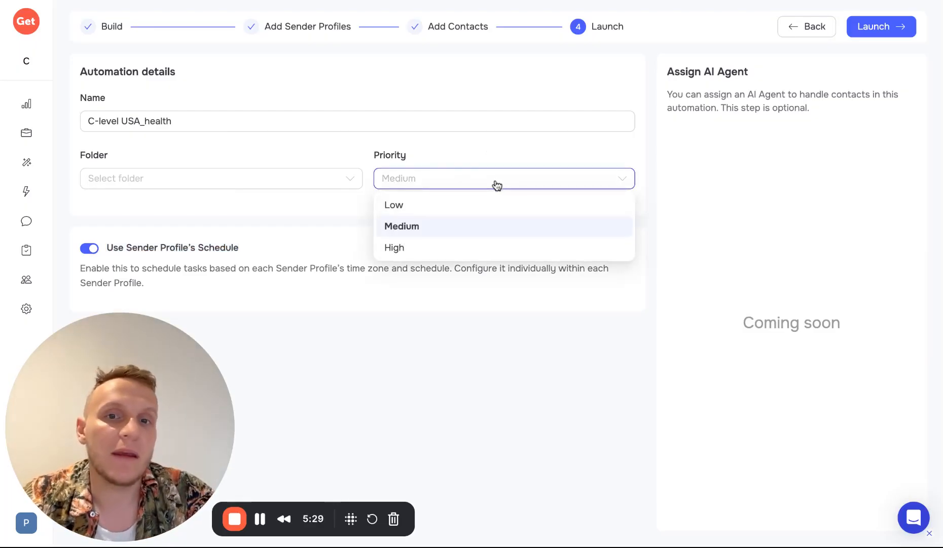
pyautogui.click(661, 146)
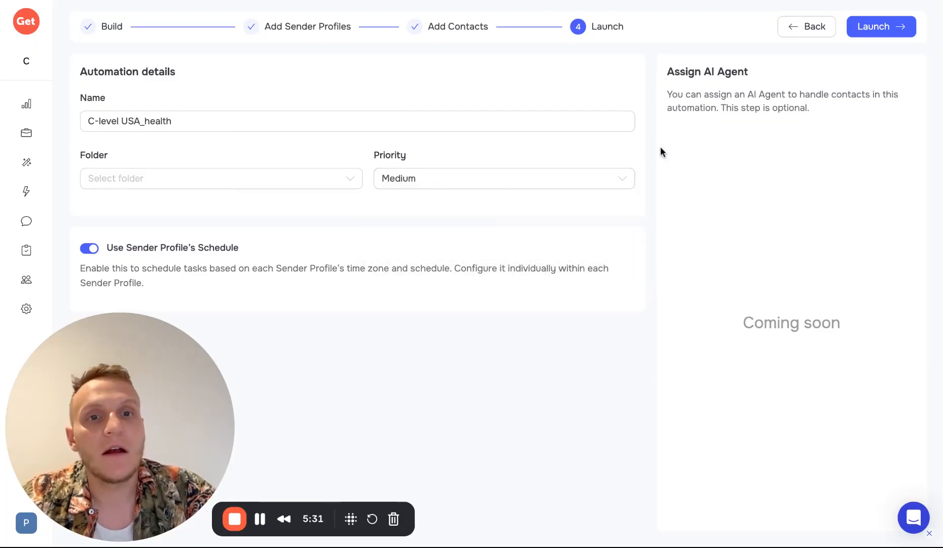
# Step: Launch C-level USA_health, then toggle it off and back on in the Automations list
pyautogui.click(884, 28)
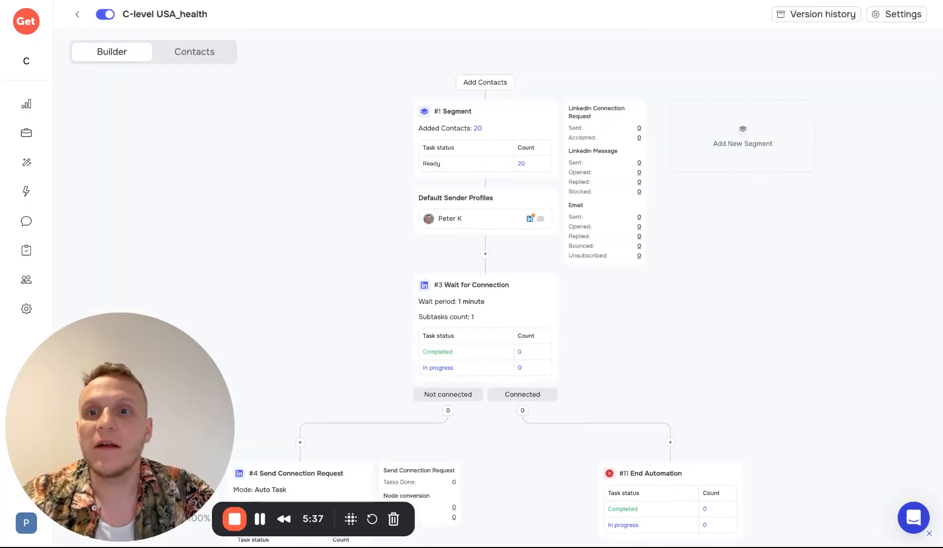
pyautogui.scroll(-2, 563, 269)
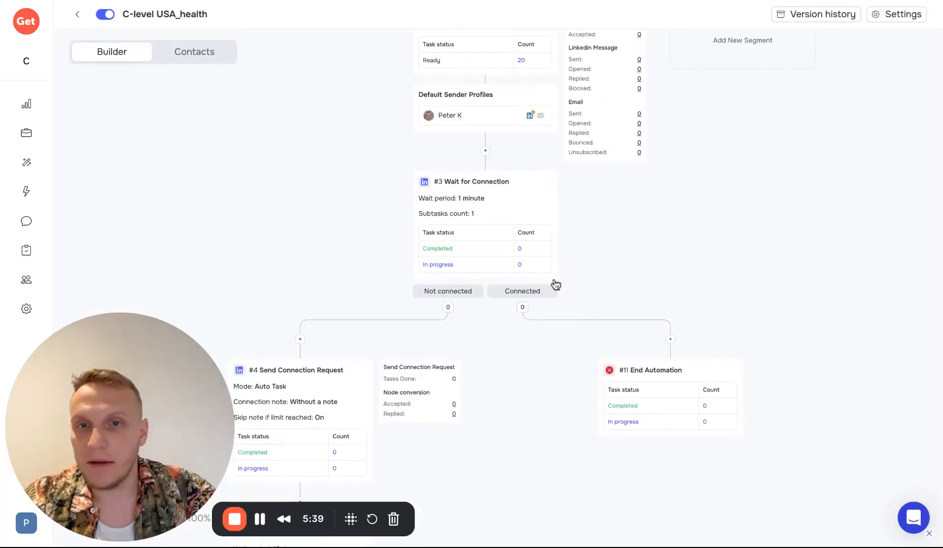
pyautogui.click(78, 15)
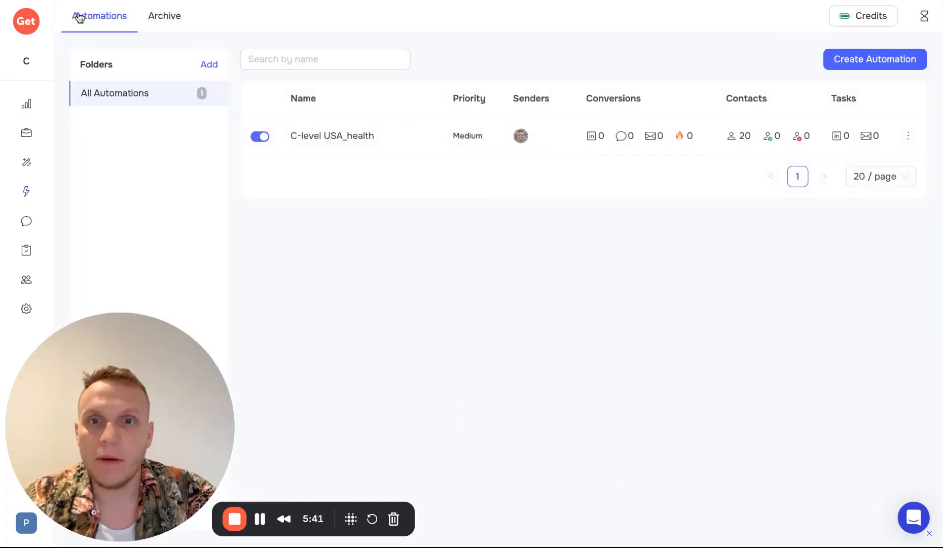
pyautogui.click(260, 138)
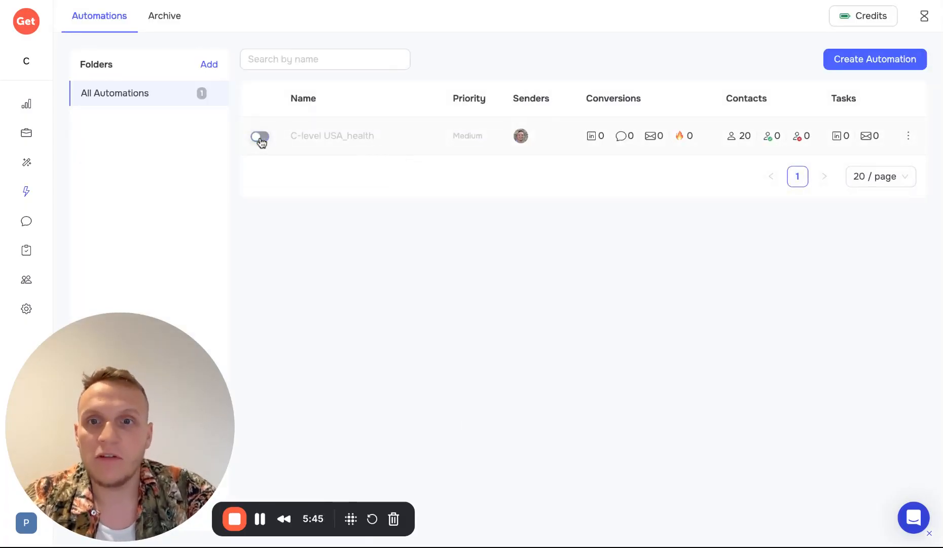
pyautogui.click(261, 137)
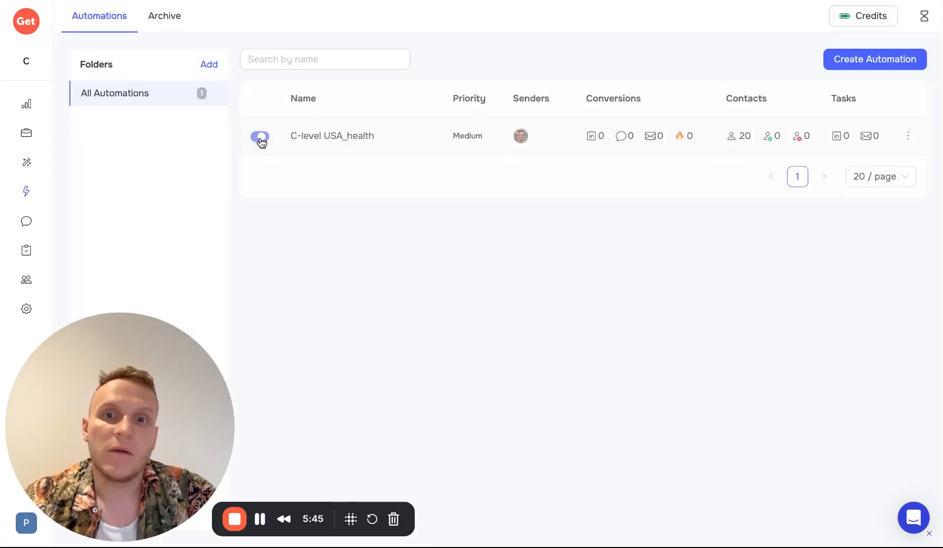
pyautogui.click(346, 138)
# Step: Start adding a node under the Not connected branch, then cancel without adding one
pyautogui.scroll(-5, 526, 244)
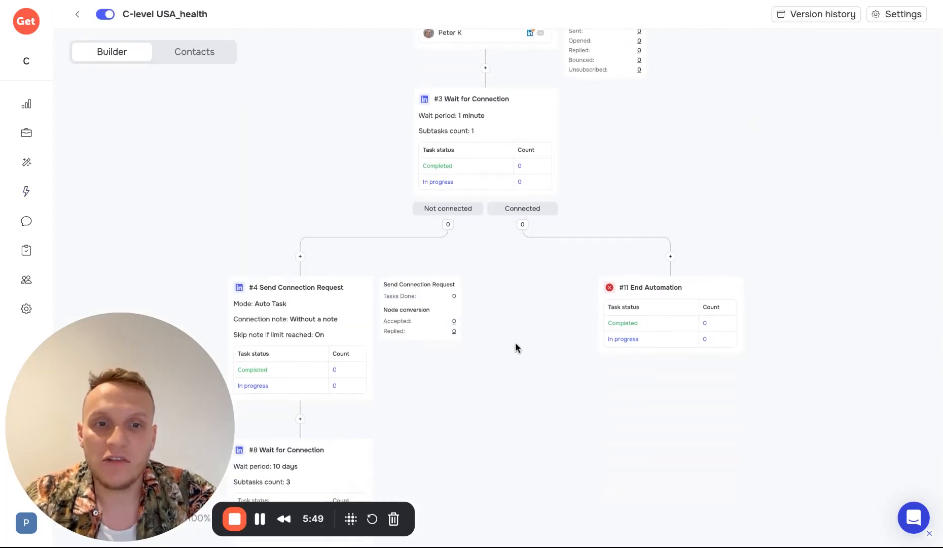
pyautogui.click(300, 256)
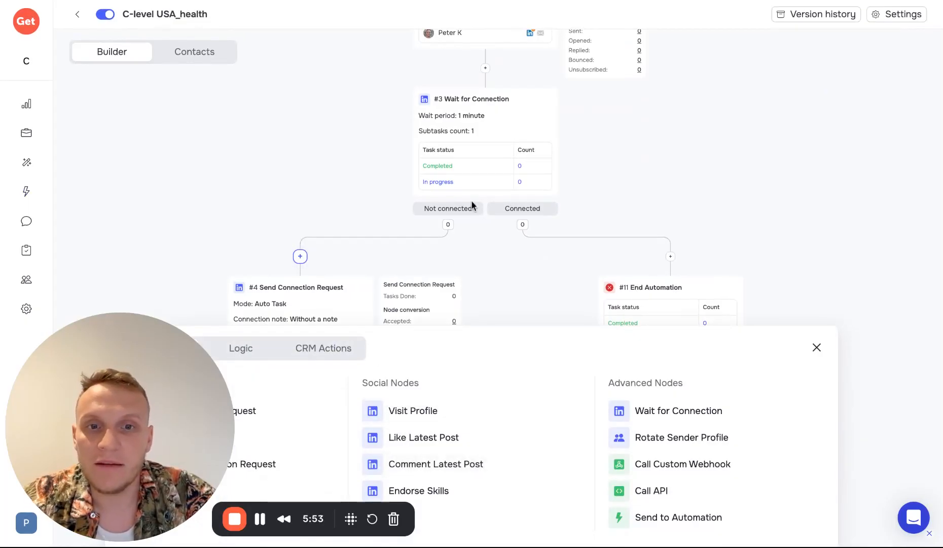
pyautogui.scroll(-1, 517, 269)
pyautogui.click(816, 347)
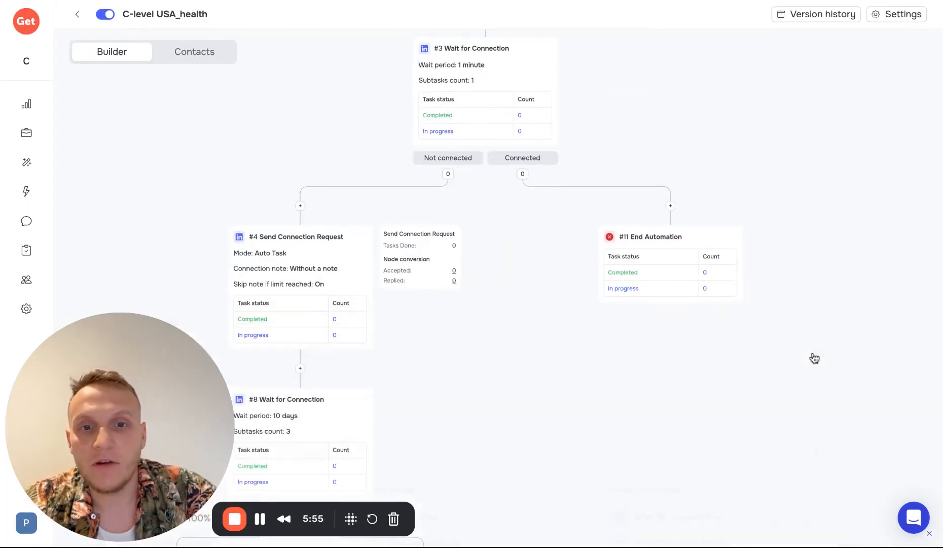
pyautogui.scroll(-8, 548, 383)
# Step: Delete the 1-day #13 Time Delay node and confirm the deletion
pyautogui.click(441, 113)
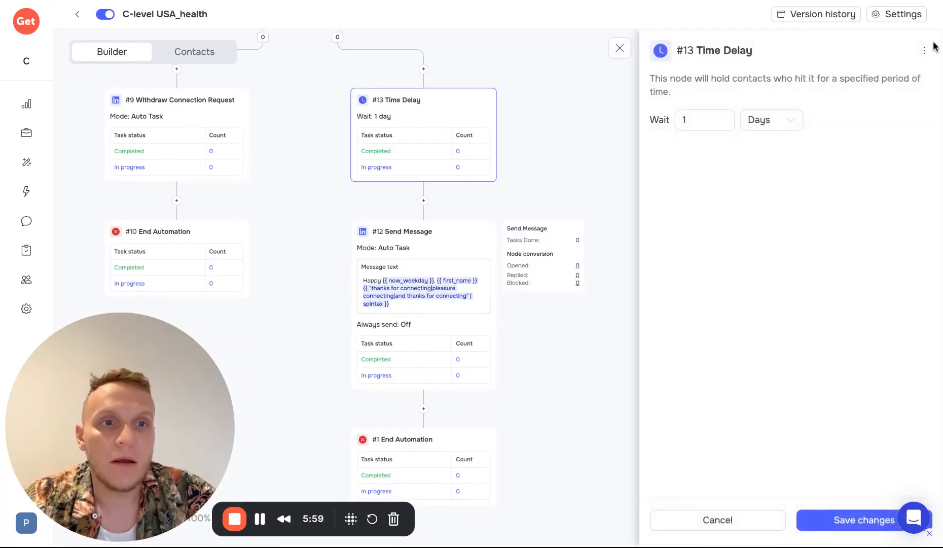
pyautogui.moveTo(924, 51)
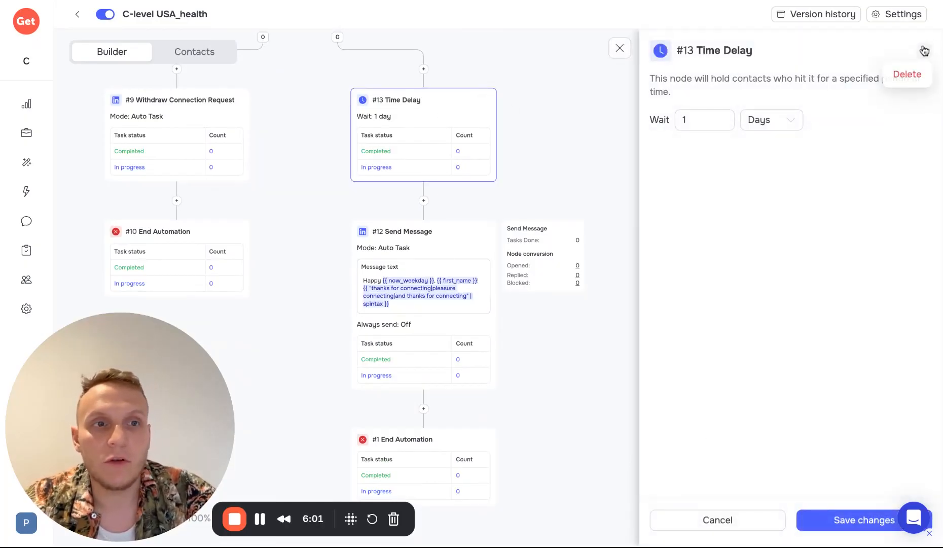
pyautogui.click(907, 75)
pyautogui.click(857, 94)
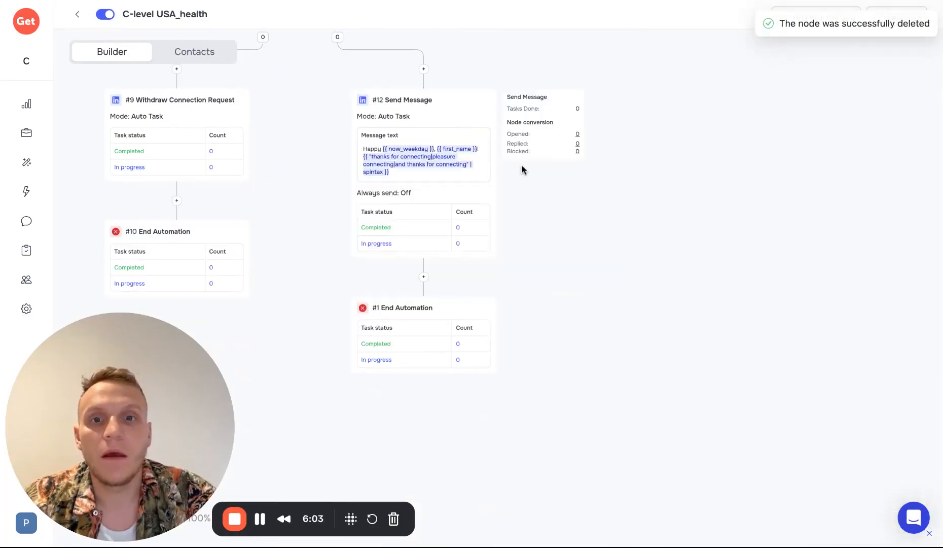
pyautogui.scroll(10, 516, 158)
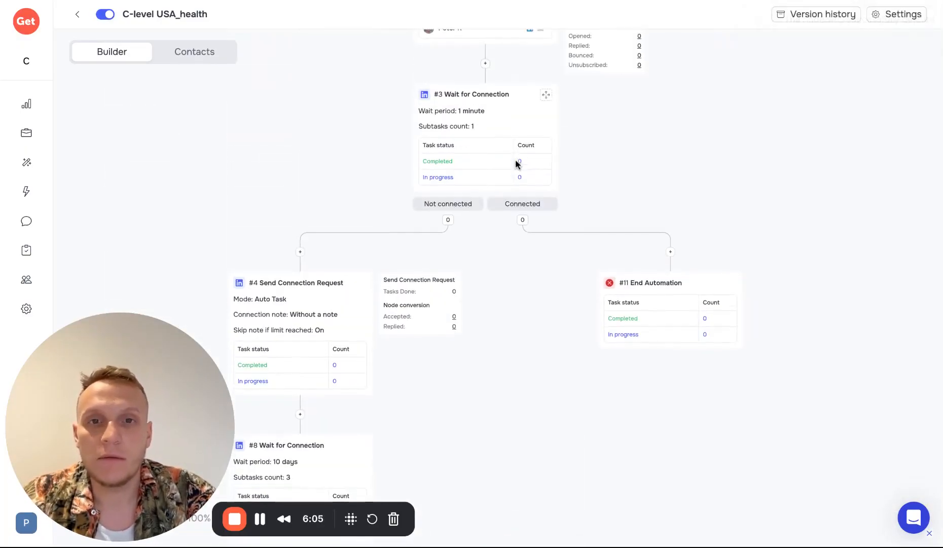
pyautogui.scroll(5, 286, 141)
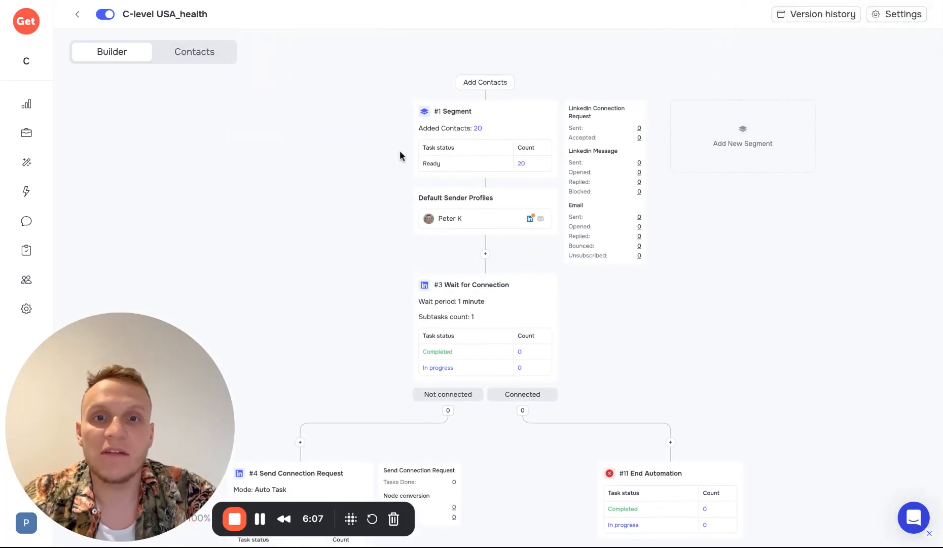
pyautogui.click(513, 122)
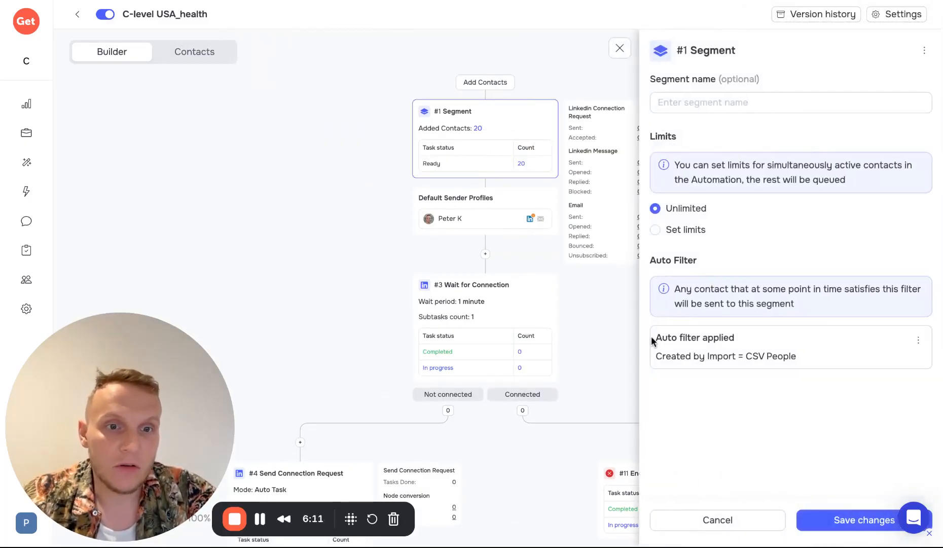
pyautogui.moveTo(652, 336); pyautogui.dragTo(818, 374)
pyautogui.click(805, 356)
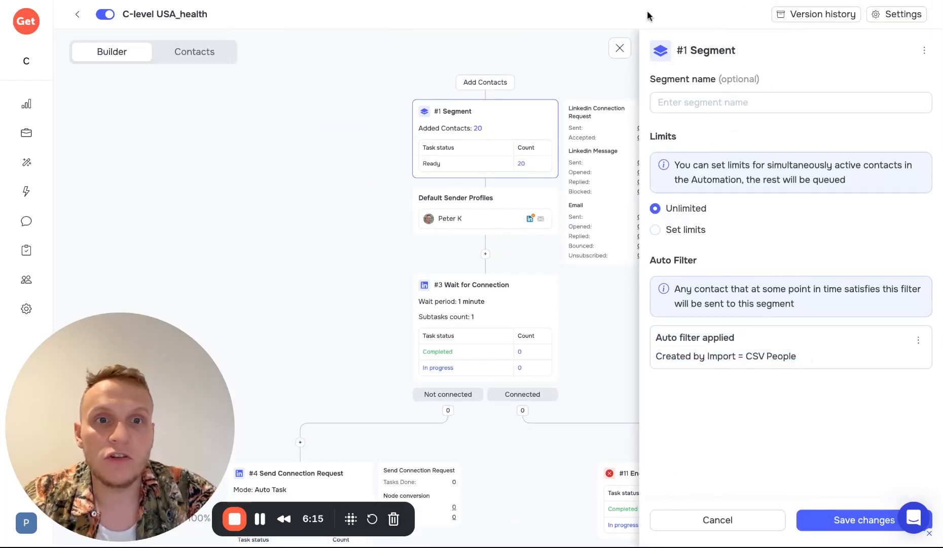
pyautogui.click(620, 48)
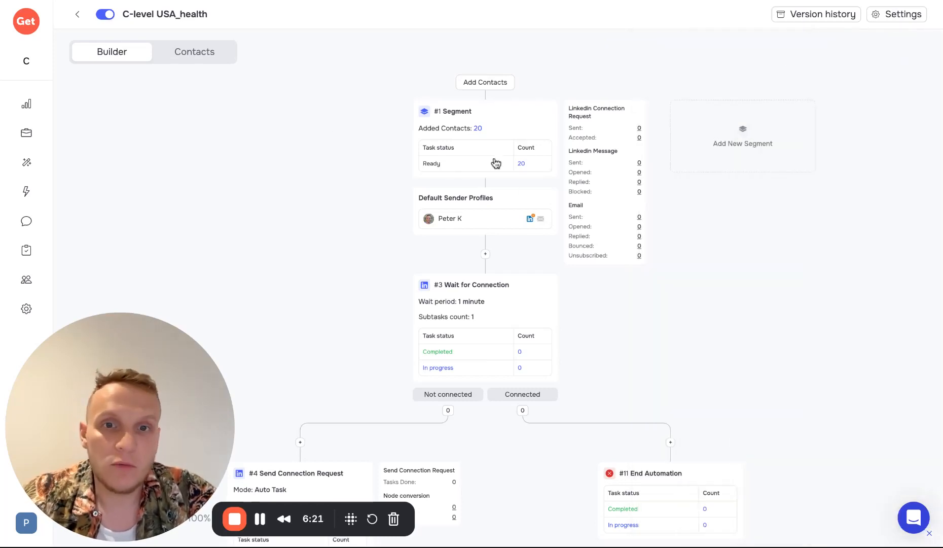
pyautogui.click(197, 62)
pyautogui.scroll(-5, 309, 293)
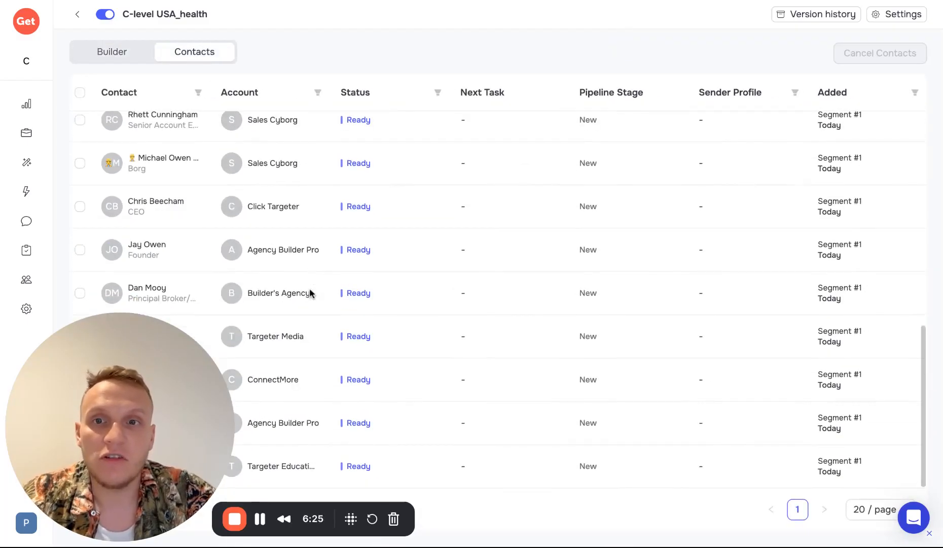
pyautogui.scroll(5, 310, 293)
pyautogui.scroll(-5, 309, 293)
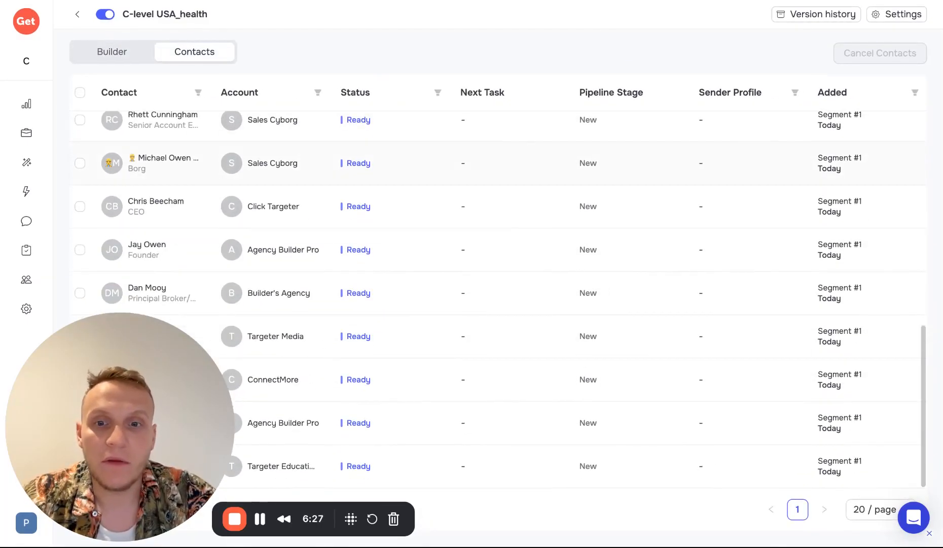
pyautogui.click(128, 58)
pyautogui.moveTo(26, 133)
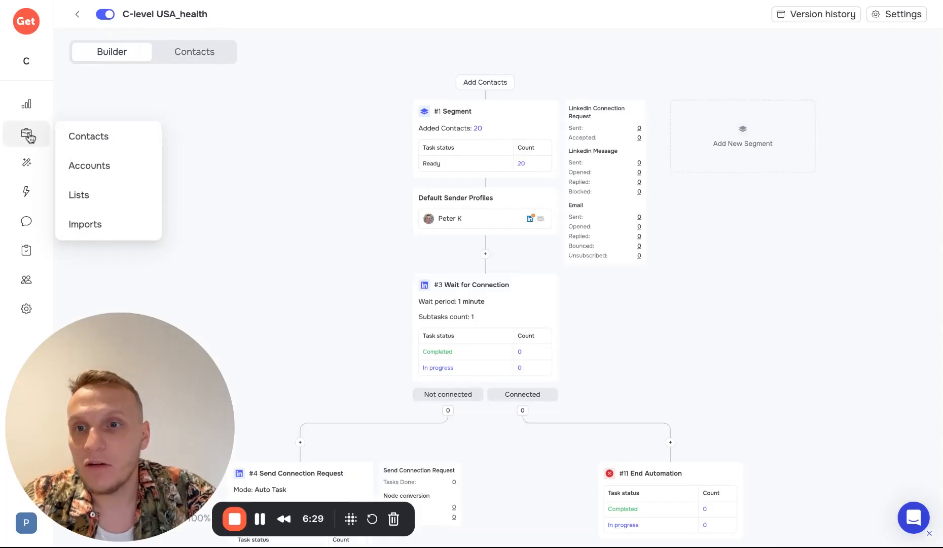
# Step: Check the CSV People import into the Test list under Contacts Imports, then open Automations
pyautogui.click(104, 136)
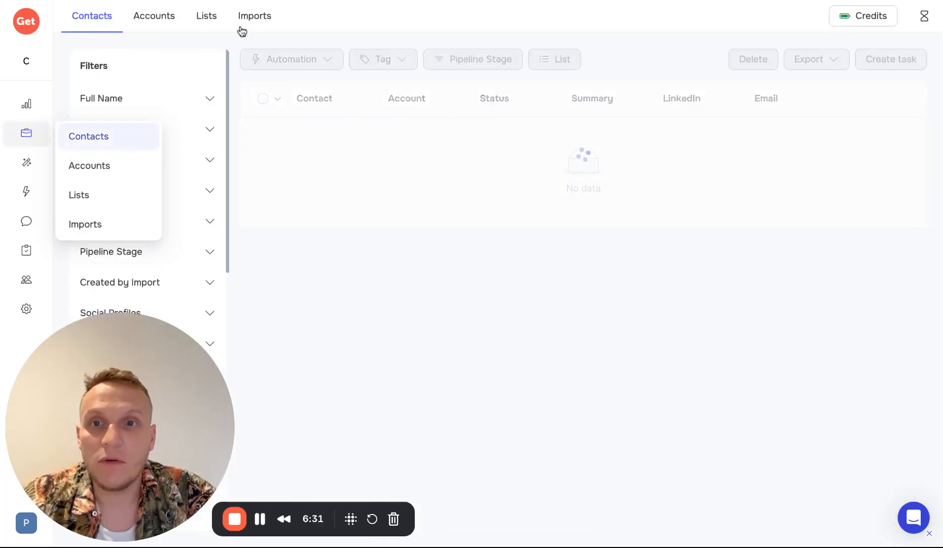
pyautogui.click(259, 18)
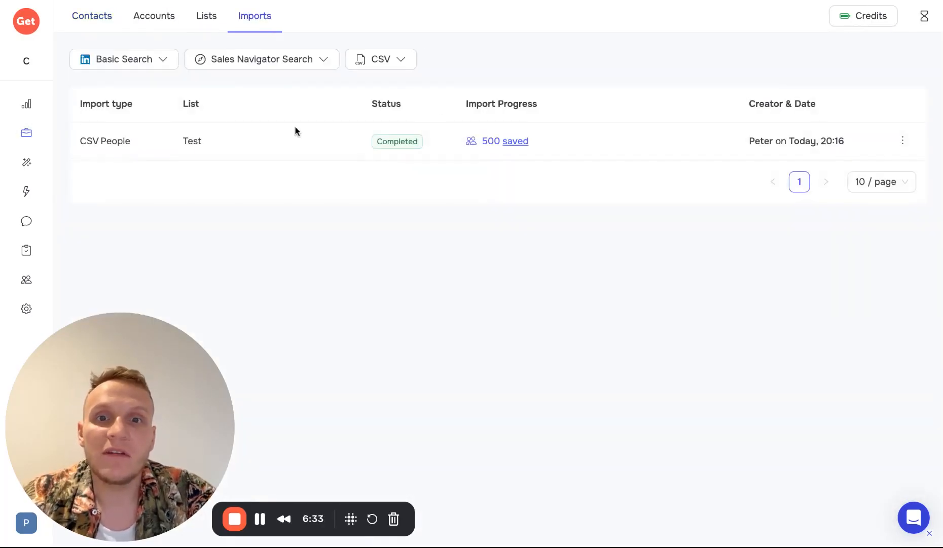
pyautogui.moveTo(71, 141); pyautogui.dragTo(252, 143)
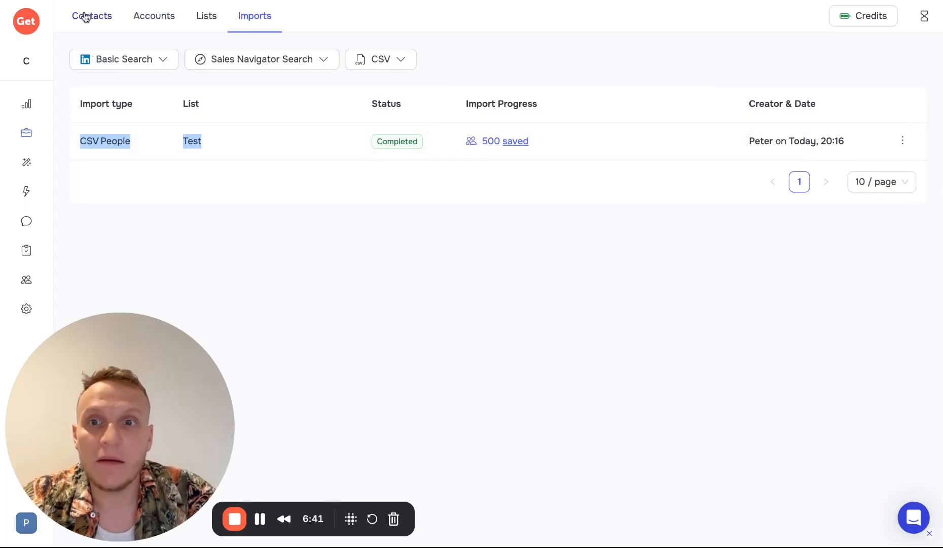
pyautogui.click(96, 195)
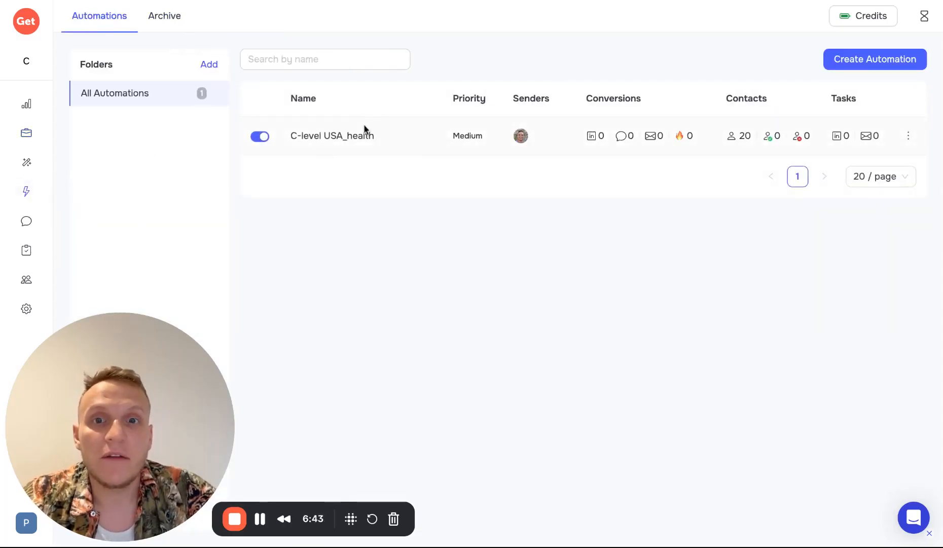